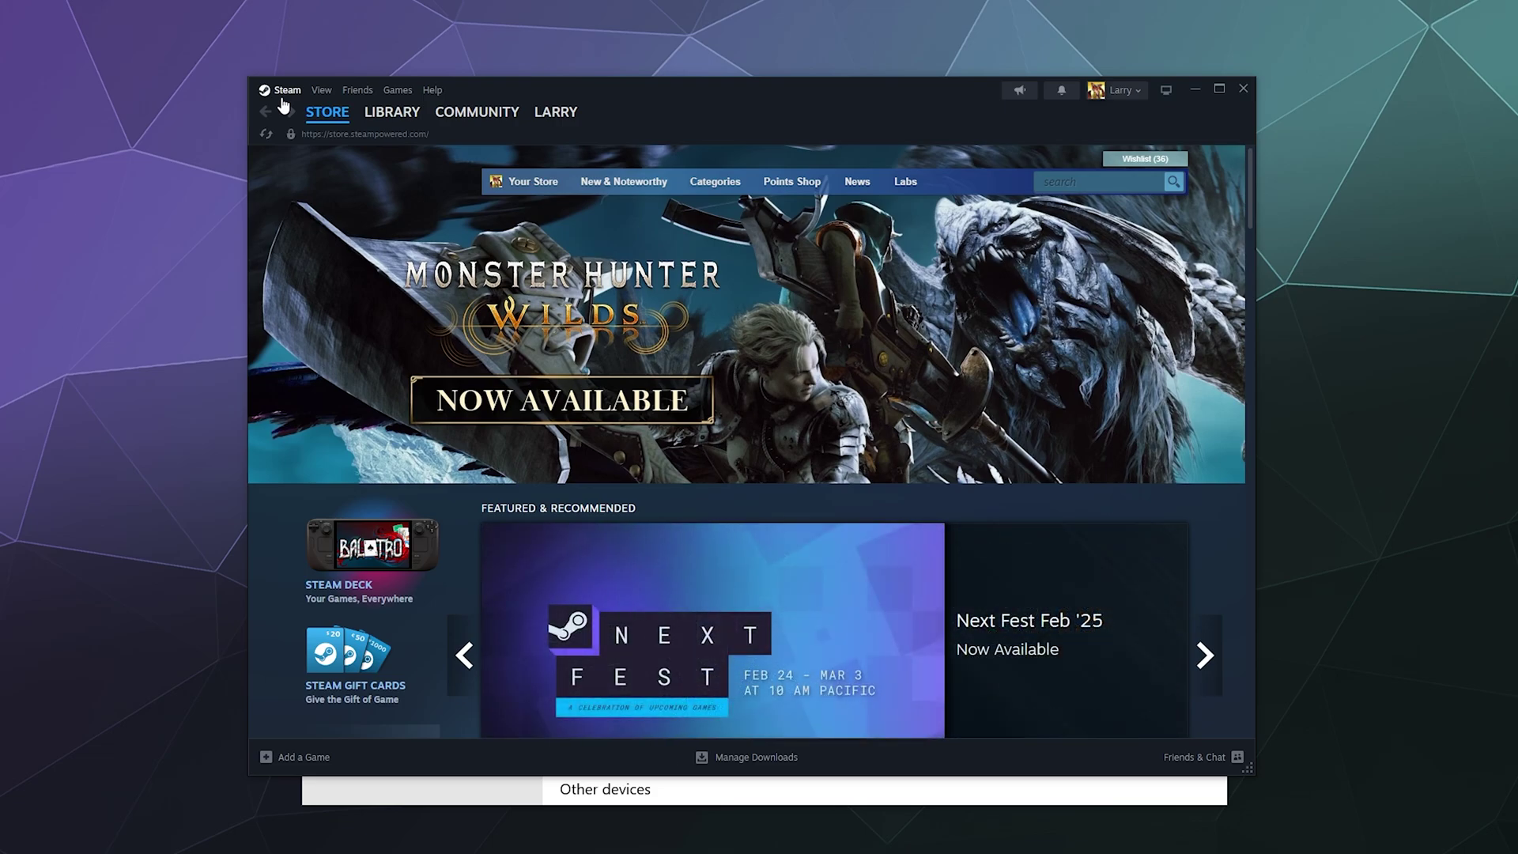
Open the Controller page of the Steam settings.
left_click(285, 92)
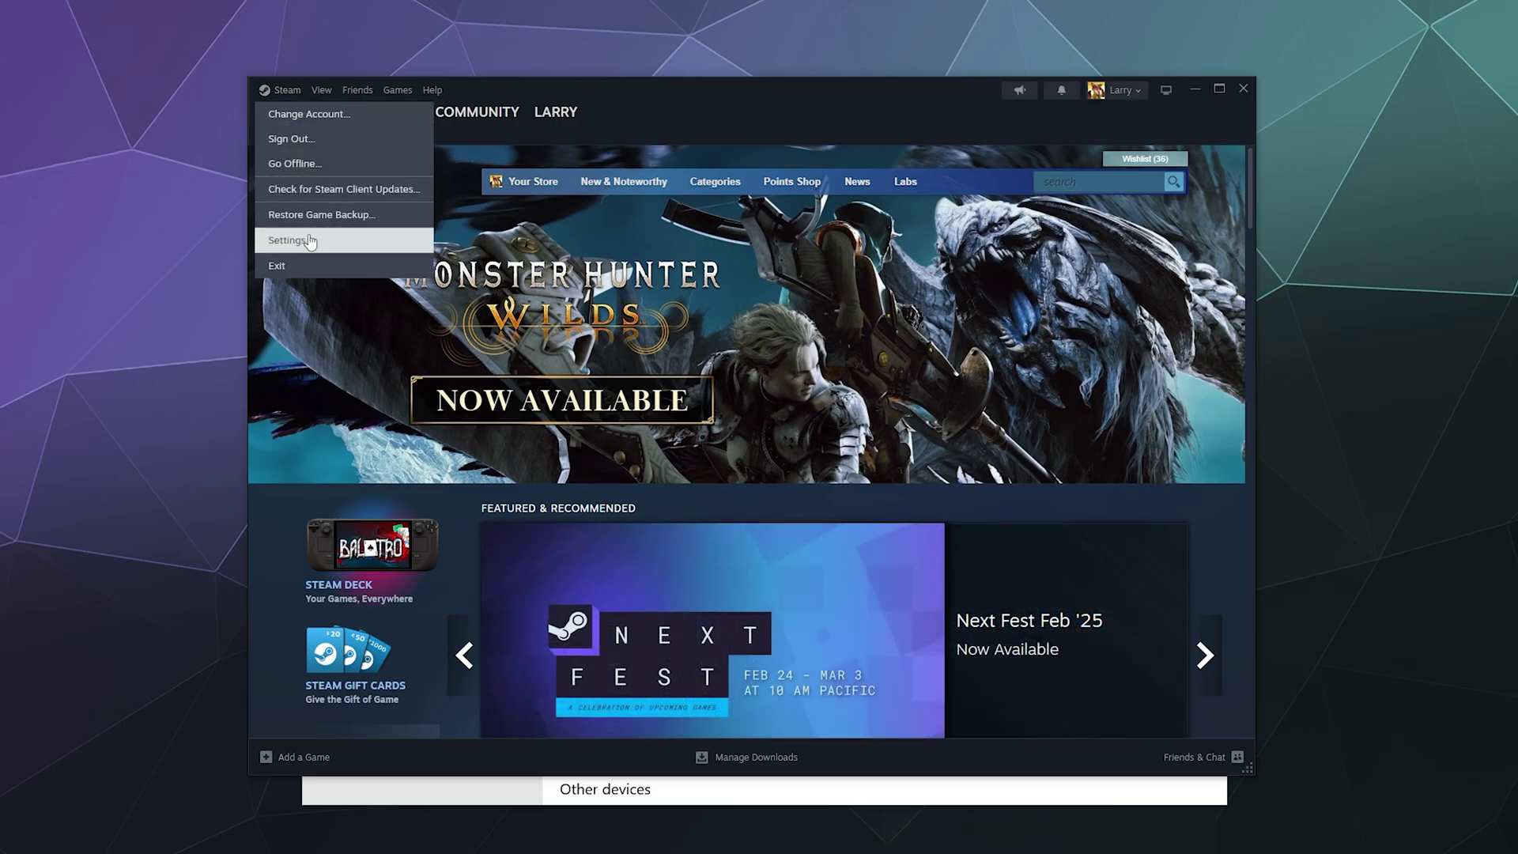
left_click(308, 241)
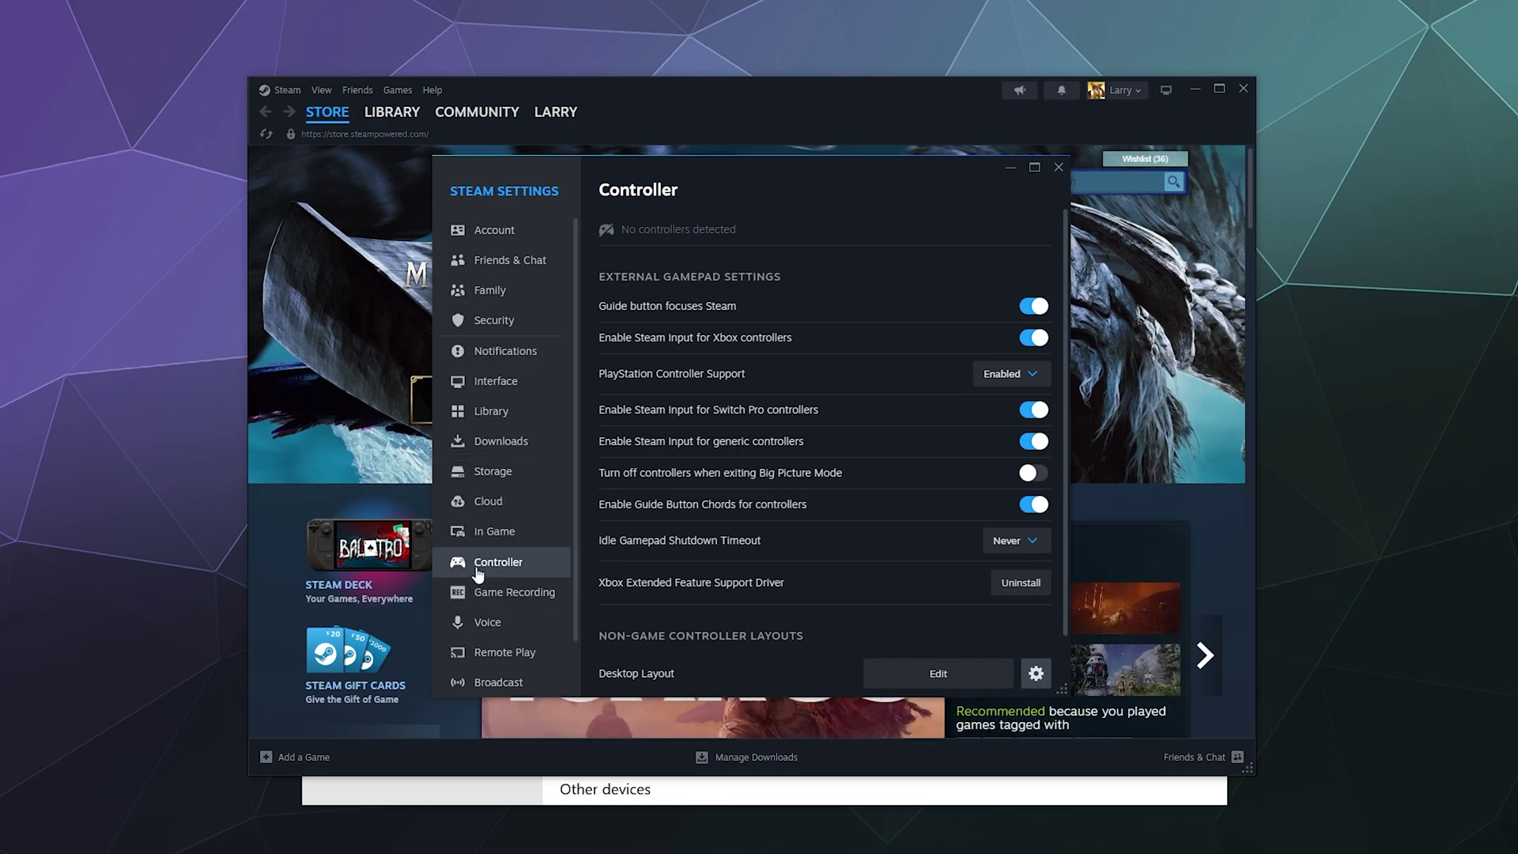
scroll(477, 575, "down", 1)
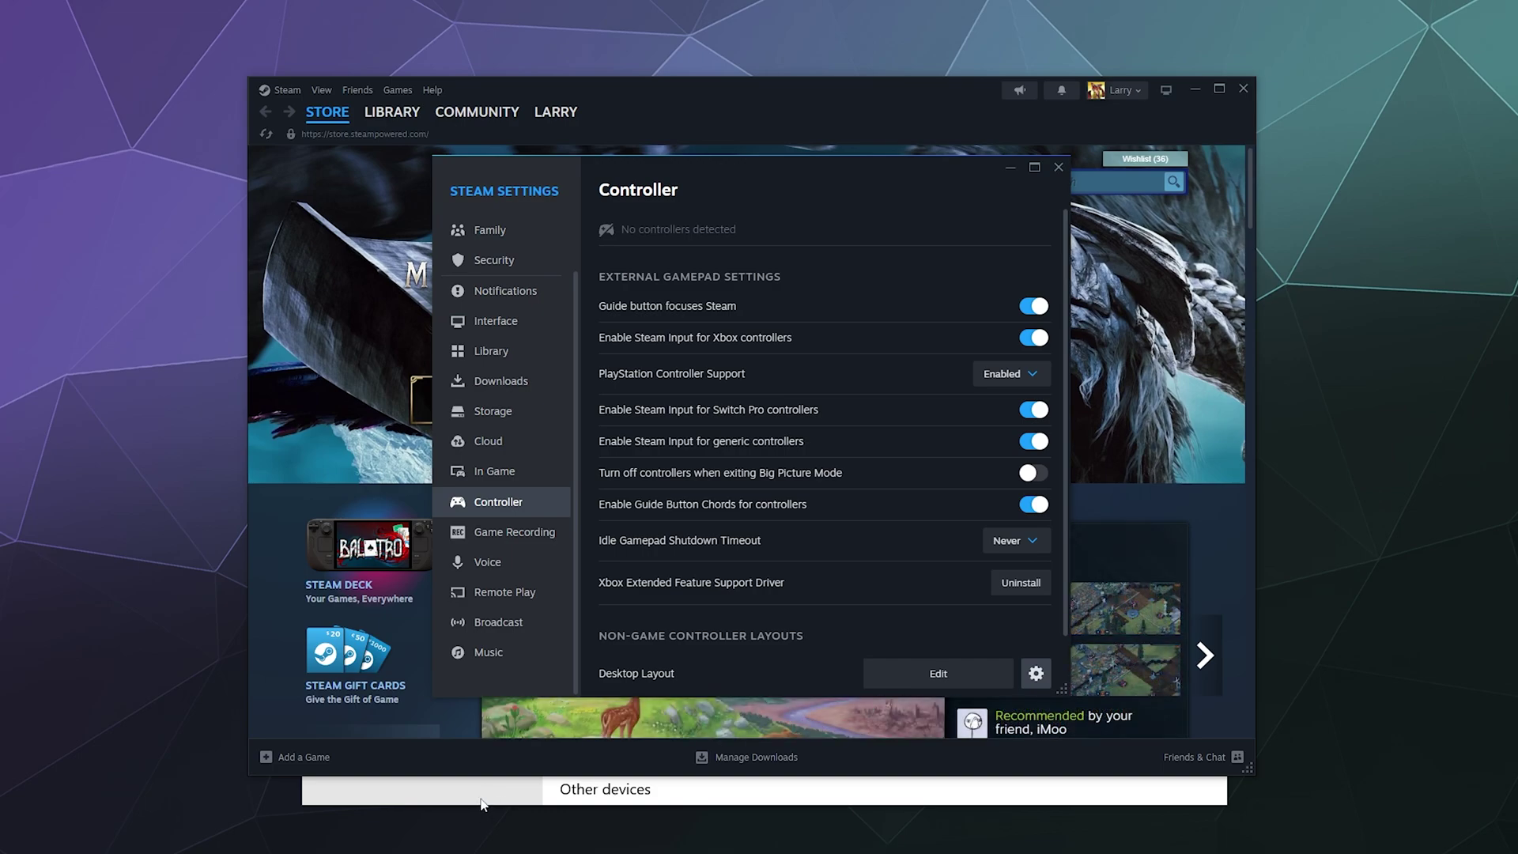
Switch to the Windows Bluetooth & other devices settings and pair the Joy-Con (L) as a Bluetooth device.
left_click(482, 799)
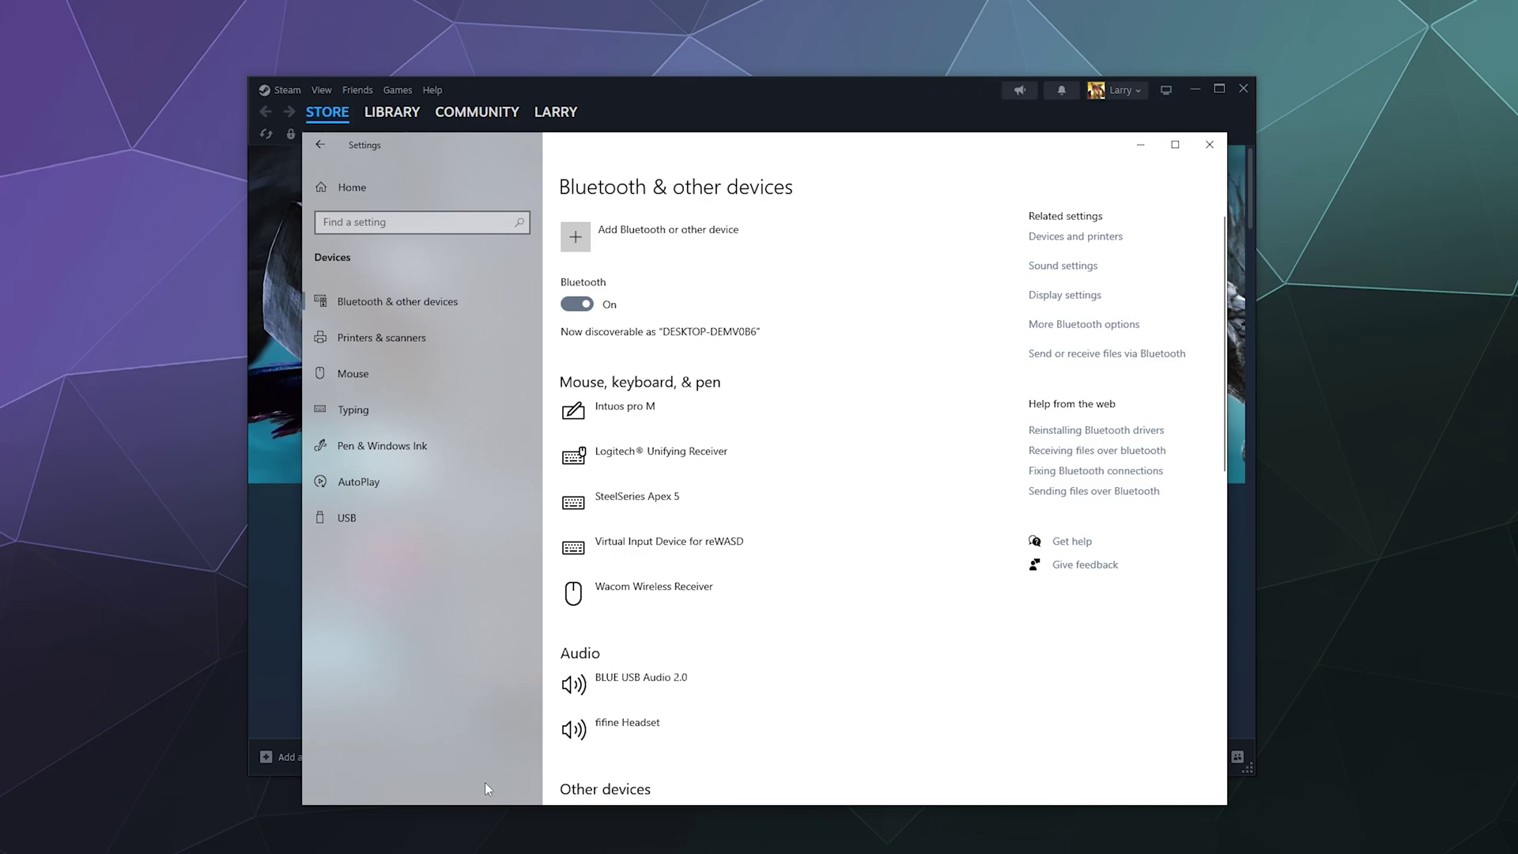
left_click(677, 237)
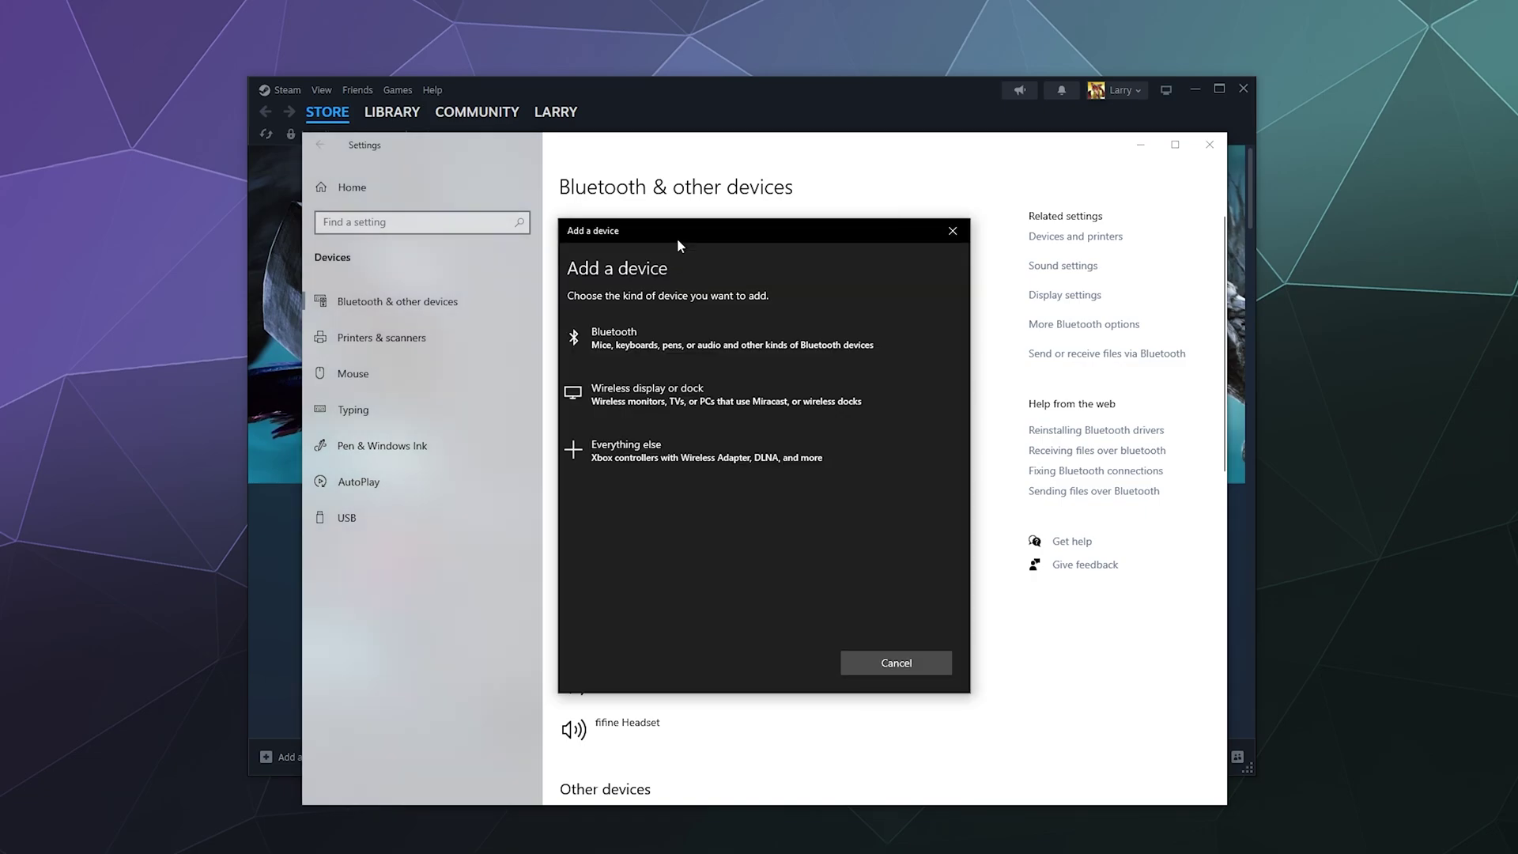
left_click(652, 347)
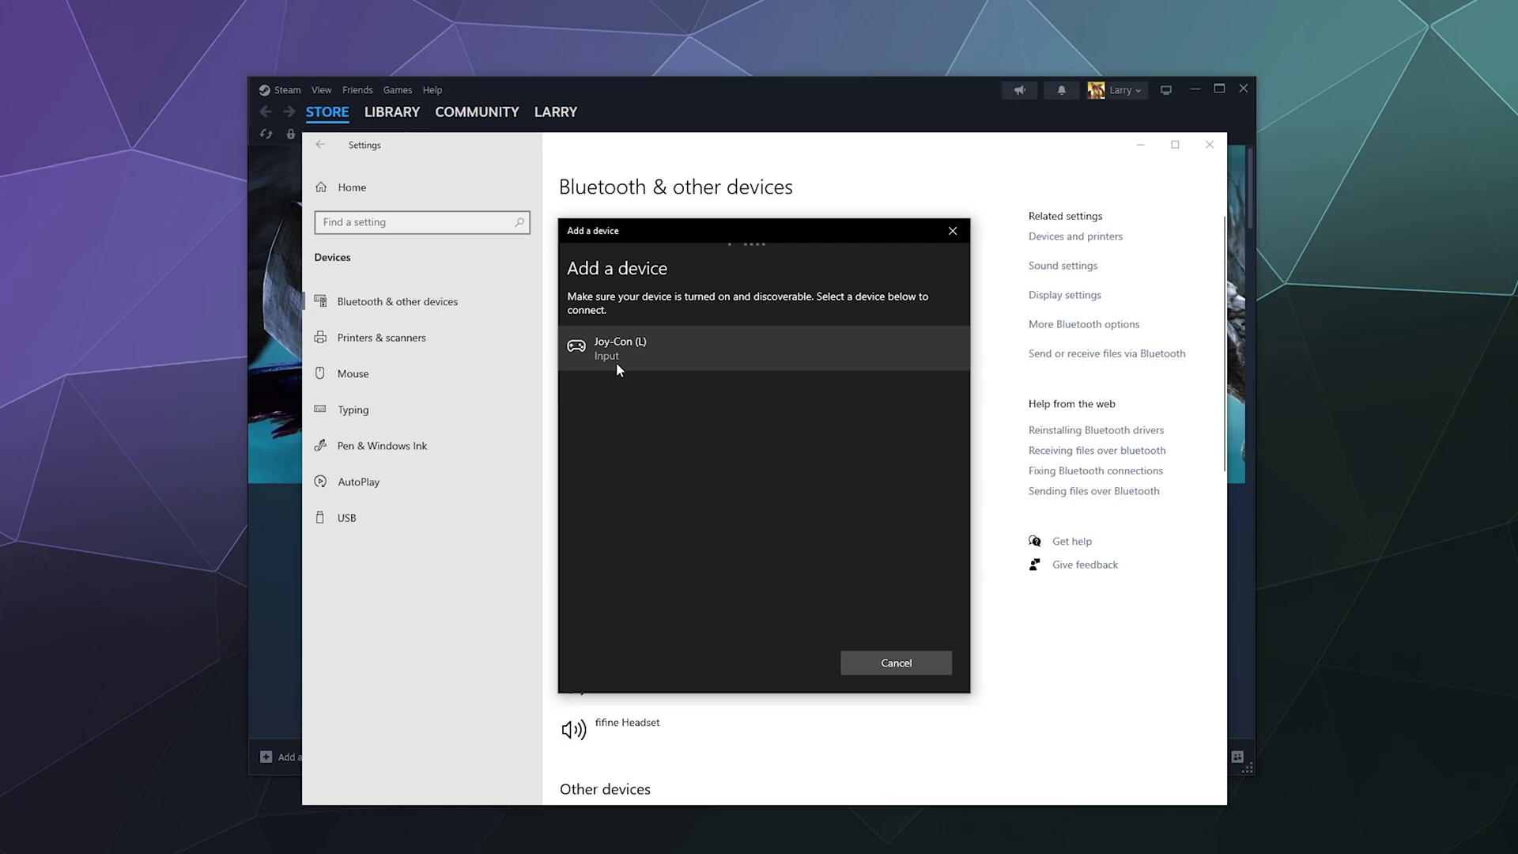
left_click(615, 362)
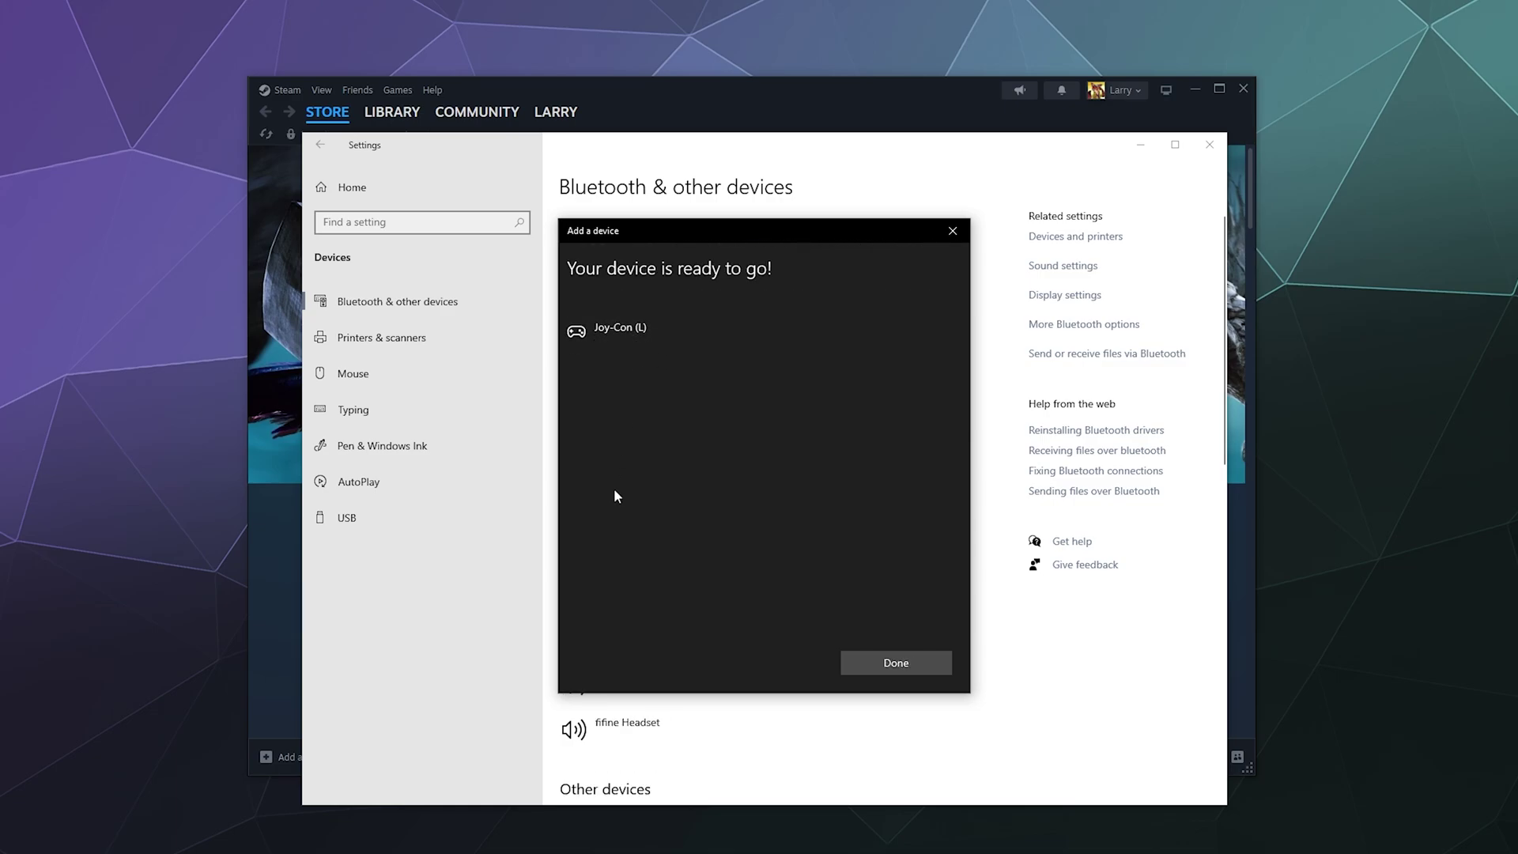
left_click(879, 663)
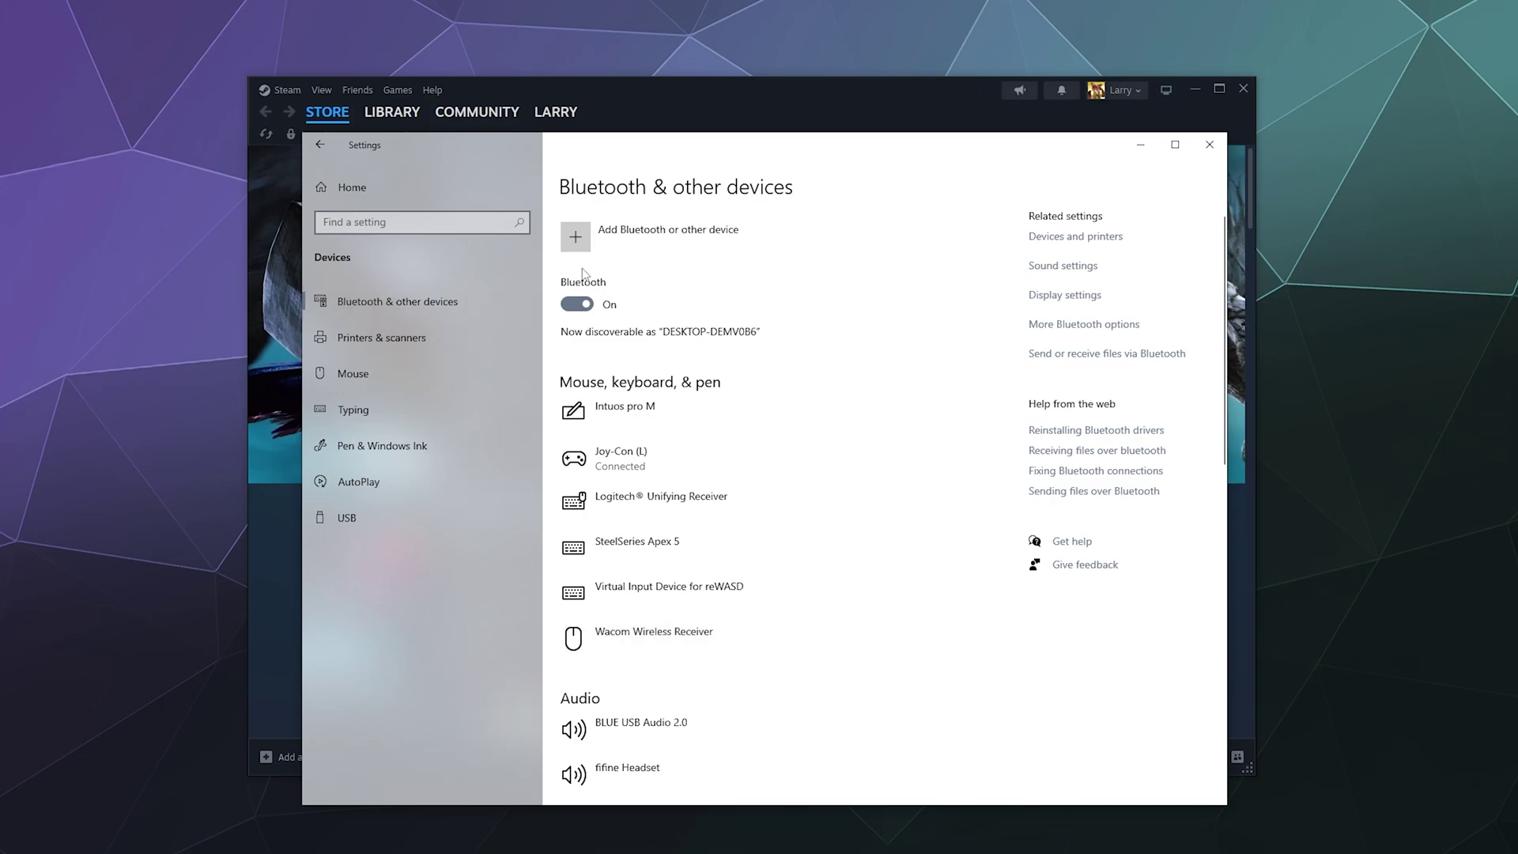
Pair the Joy-Con (R) as a second Bluetooth device.
left_click(592, 241)
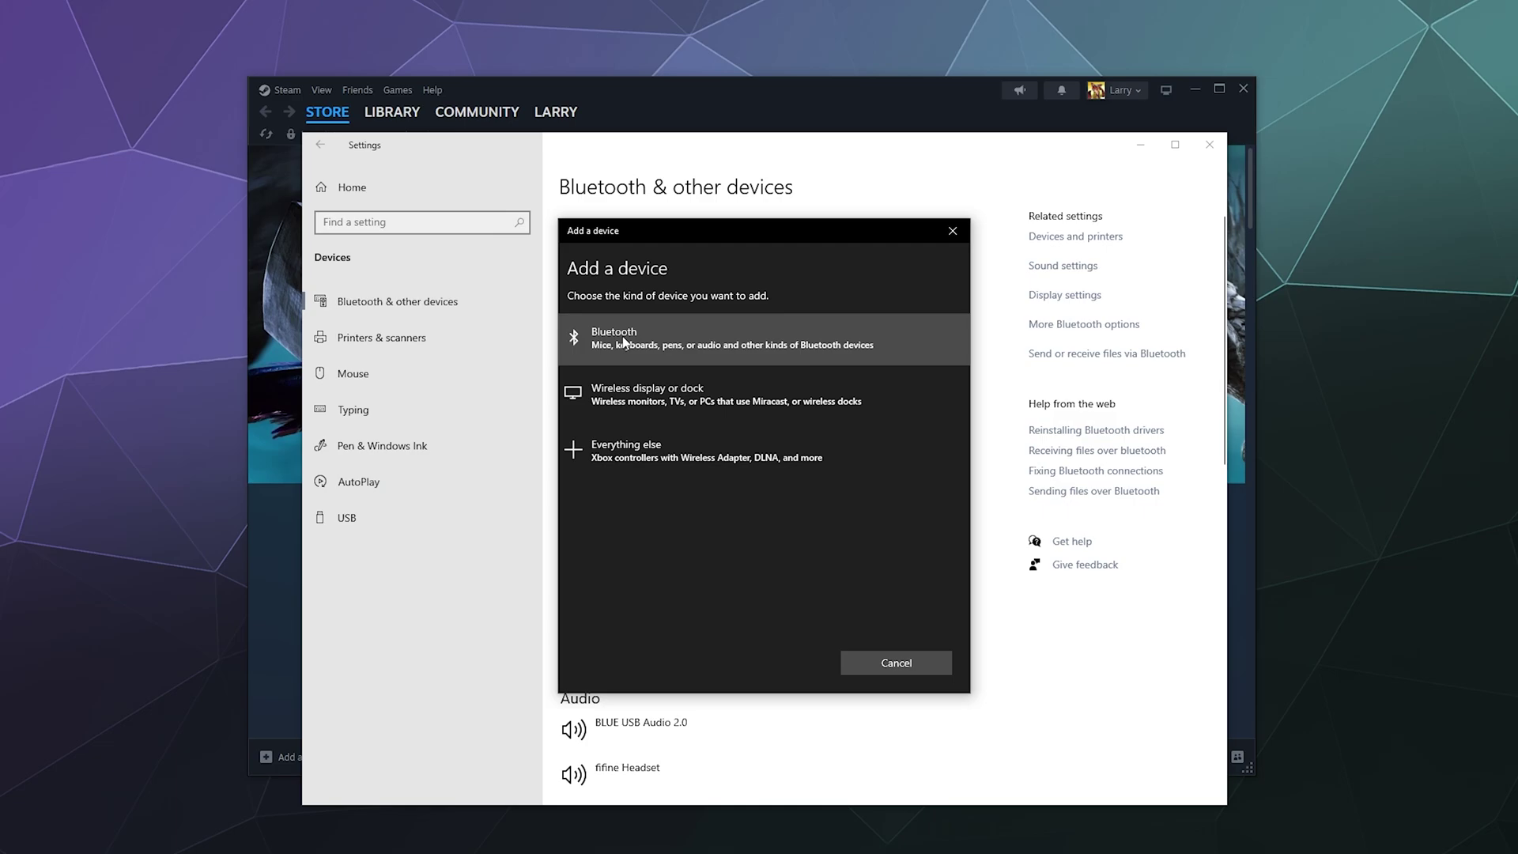
left_click(623, 341)
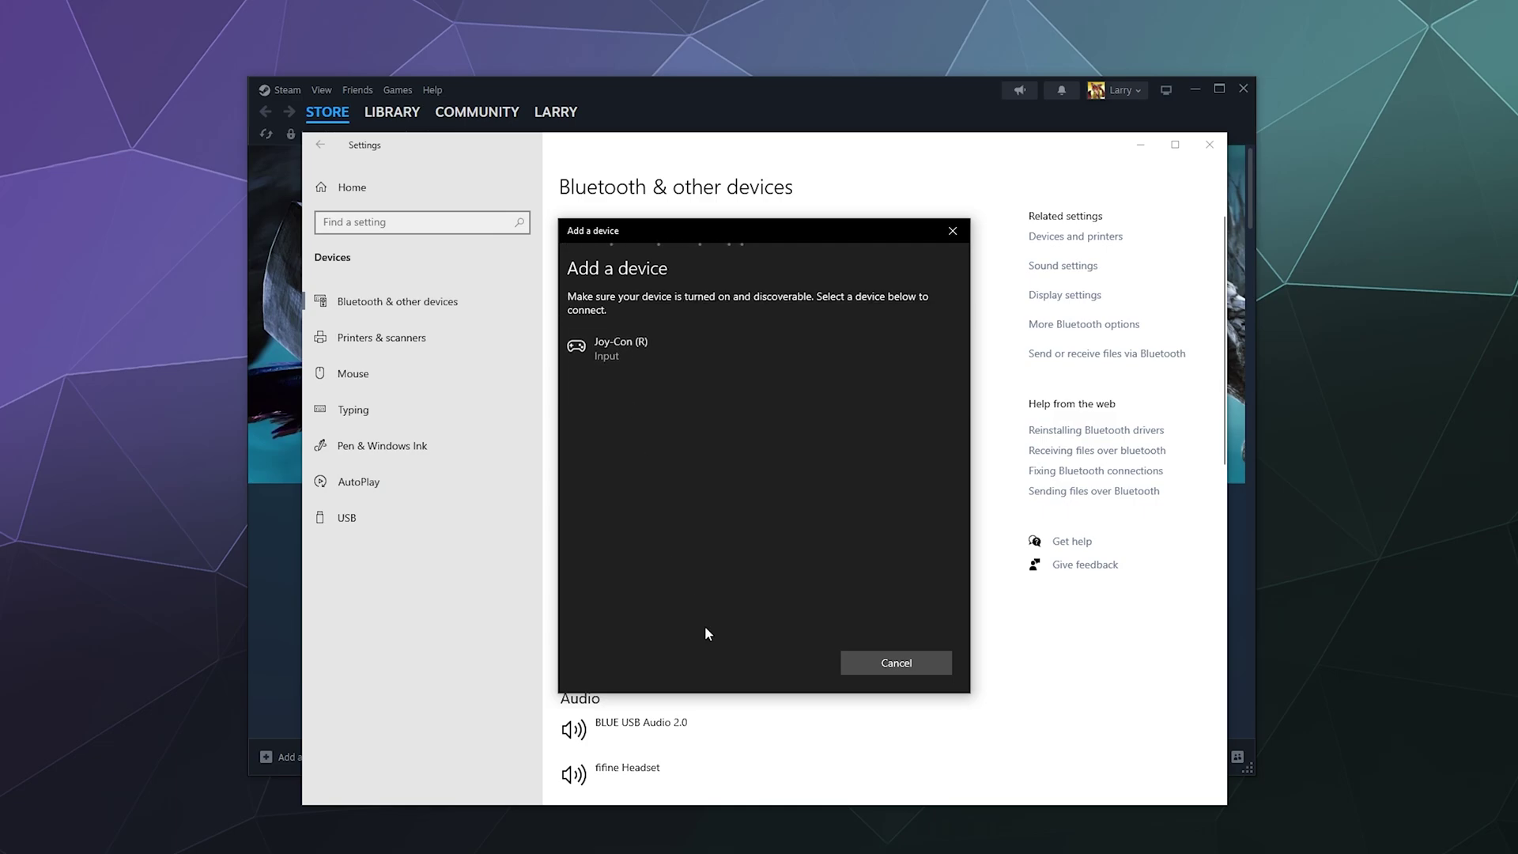
left_click(672, 349)
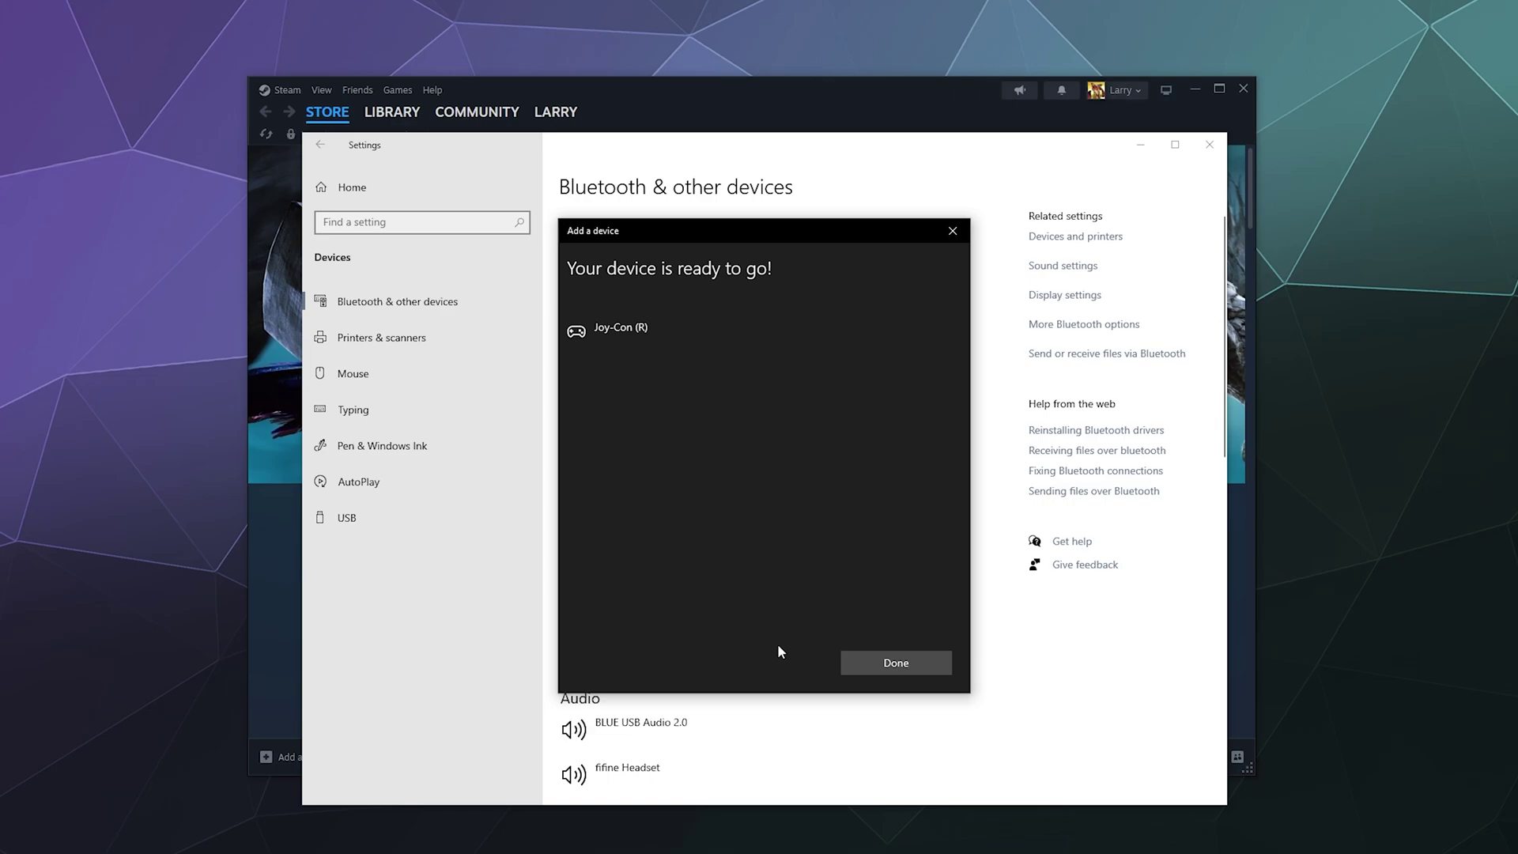
left_click(859, 664)
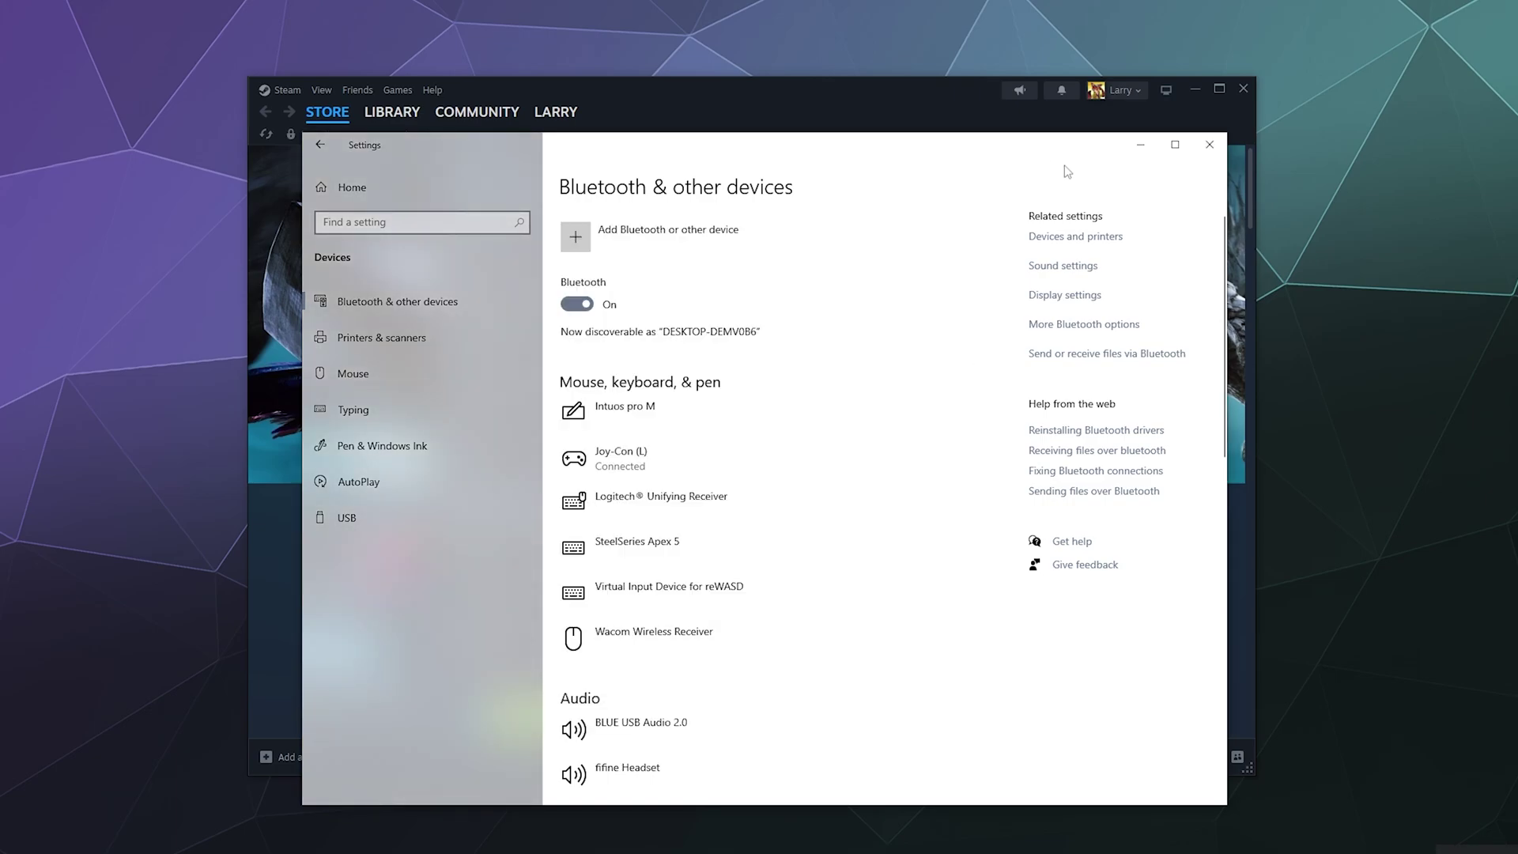
Return to the Steam controller settings and view the device input test for the Nintendo Switch Joy-Con (L/R), closing it when done.
left_click(1017, 125)
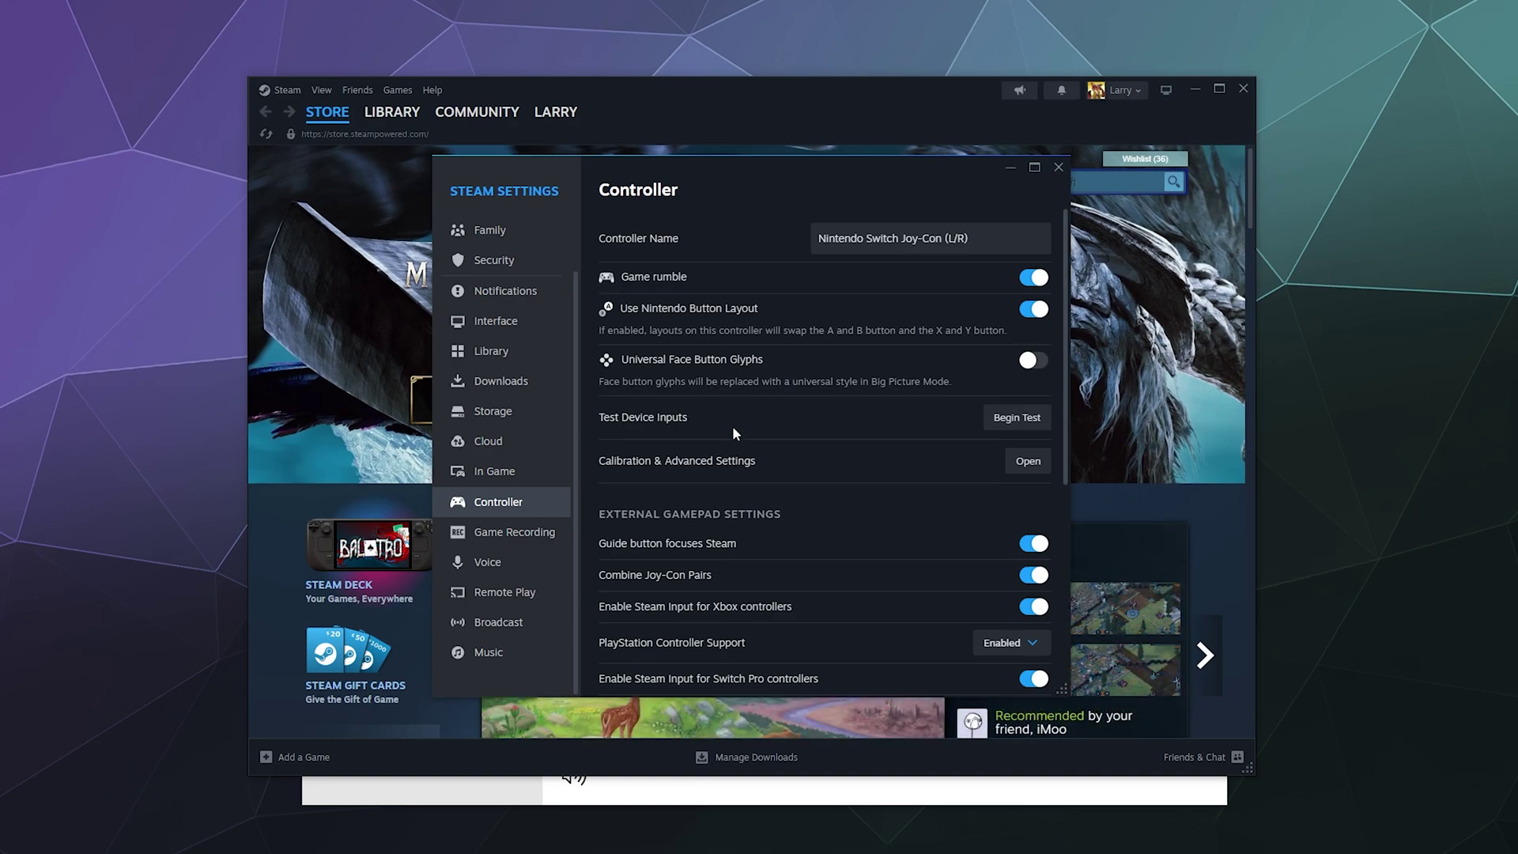
left_click(1015, 418)
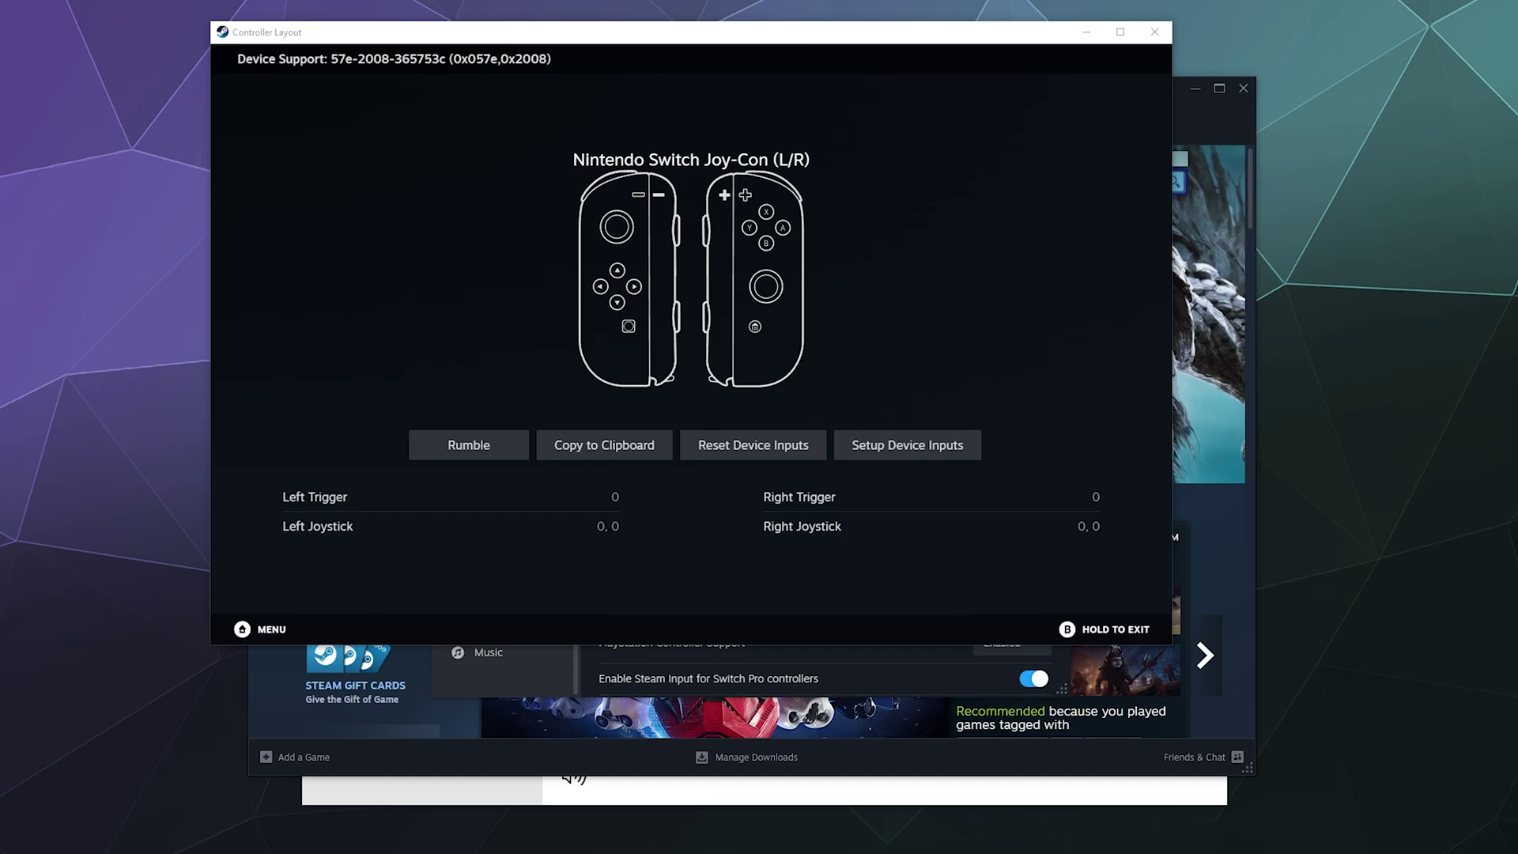
left_click(1154, 32)
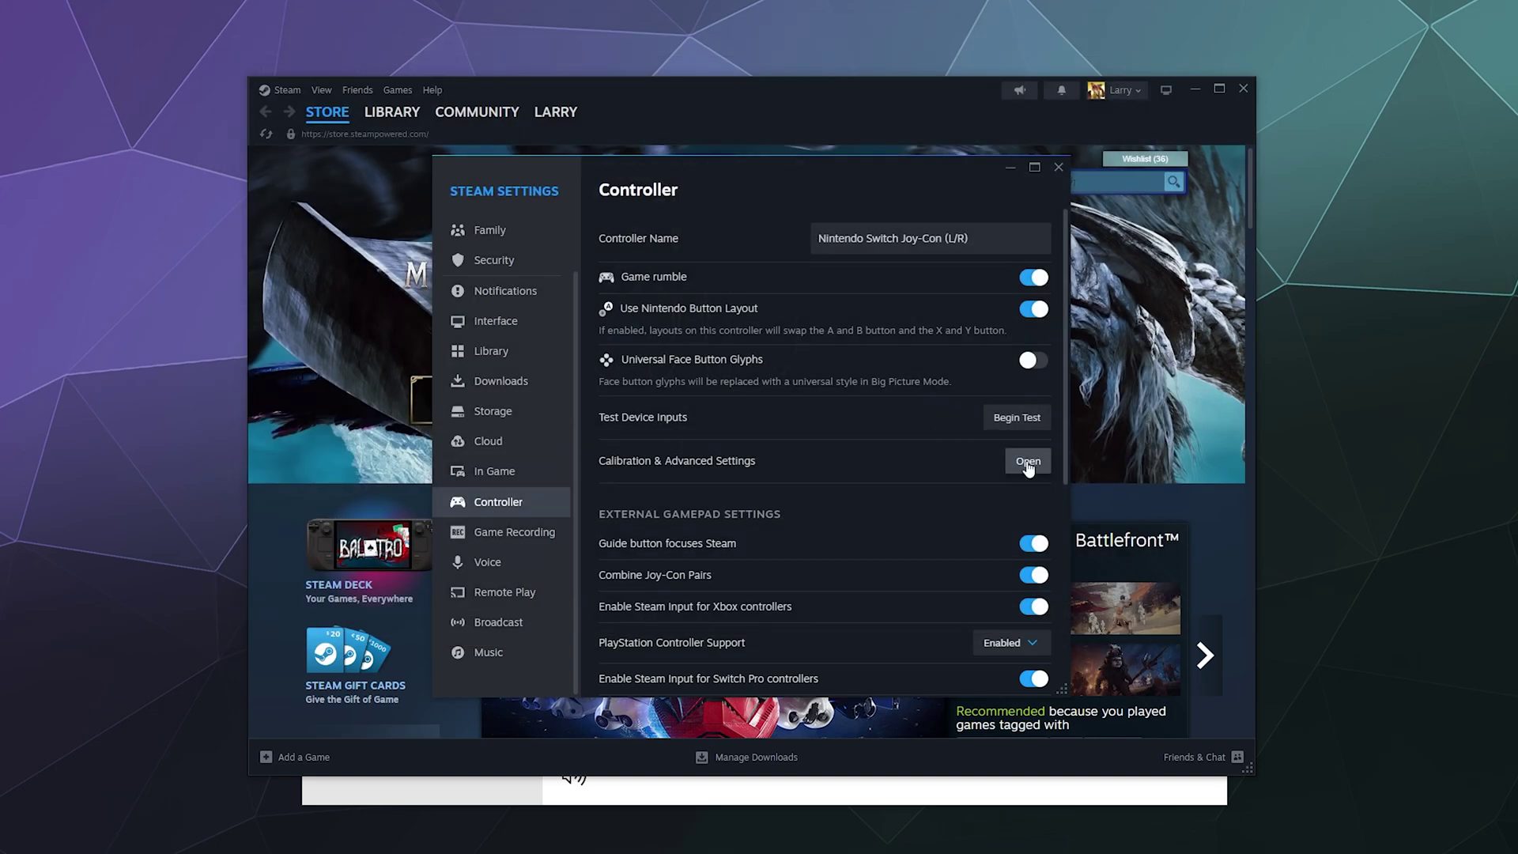
View the official layouts available for the non-game Desktop Layout and close the layout window without choosing one.
scroll(958, 474, "down", 1)
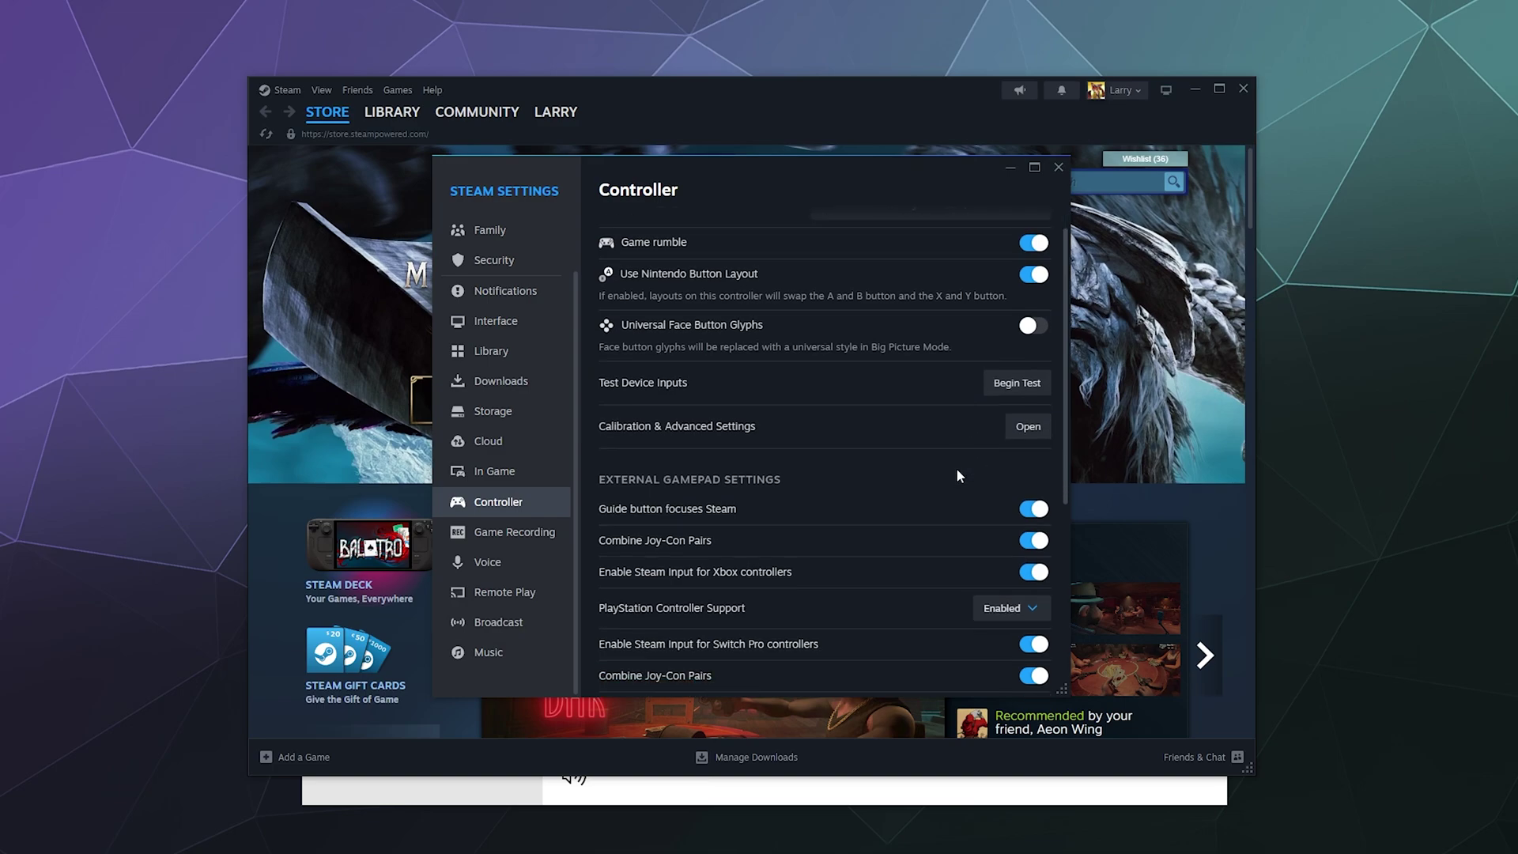
scroll(957, 469, "down", 4)
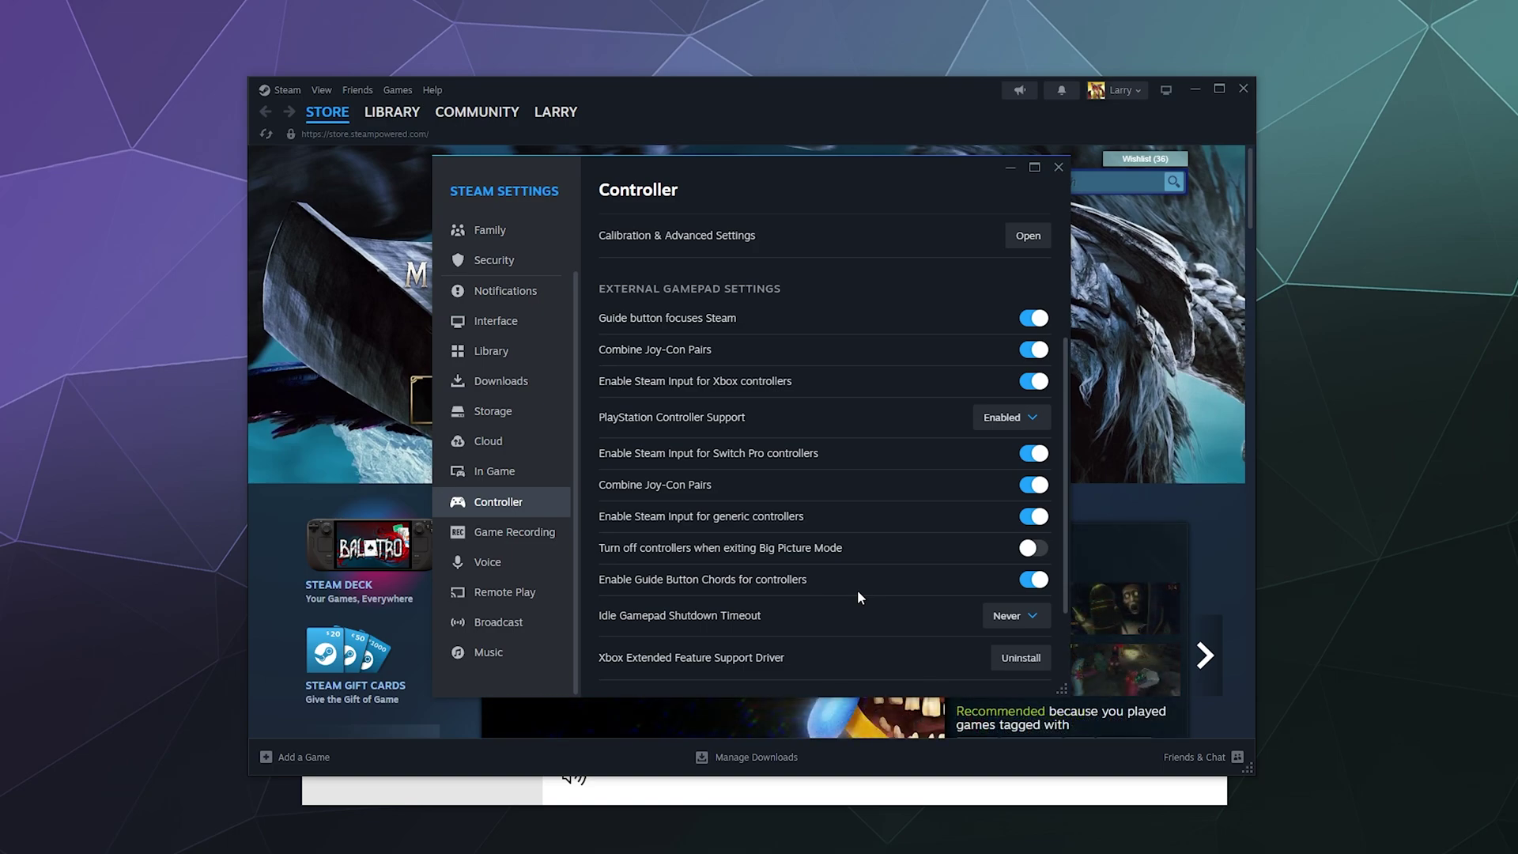
scroll(856, 569, "down", 2)
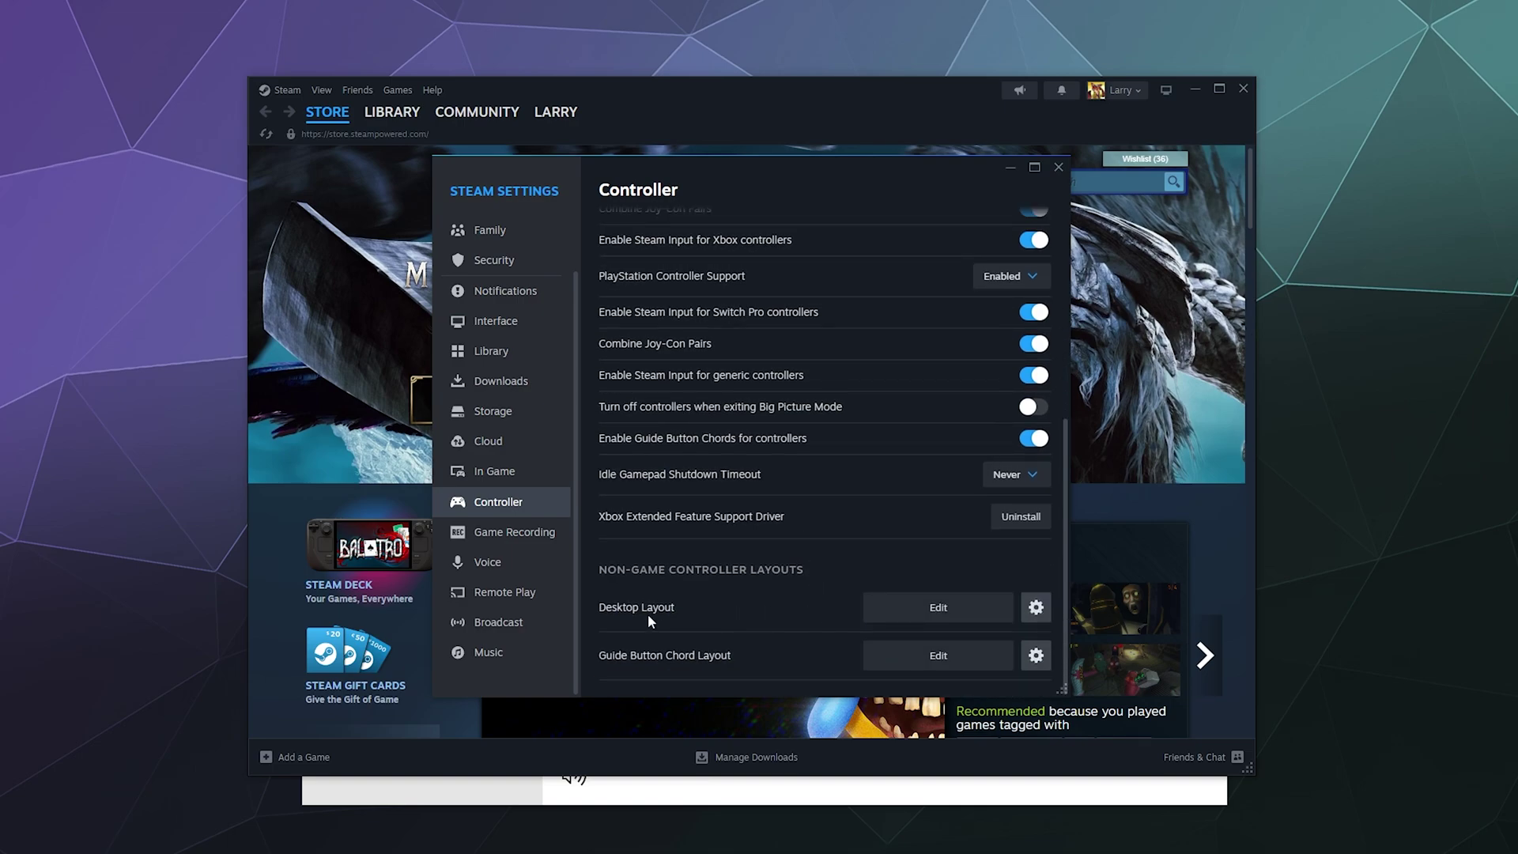
left_click(882, 607)
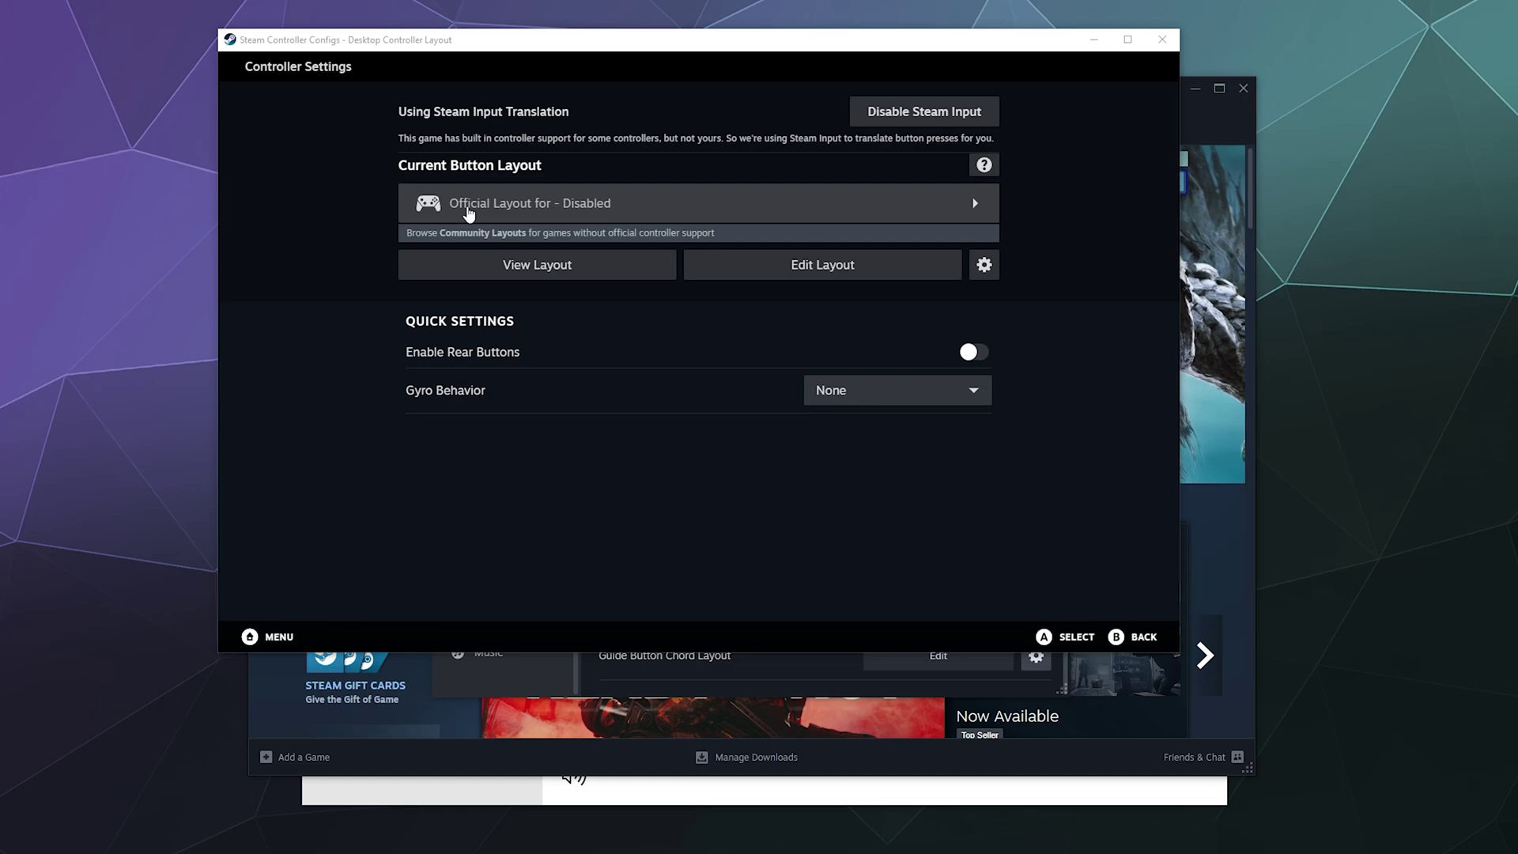
left_click(523, 212)
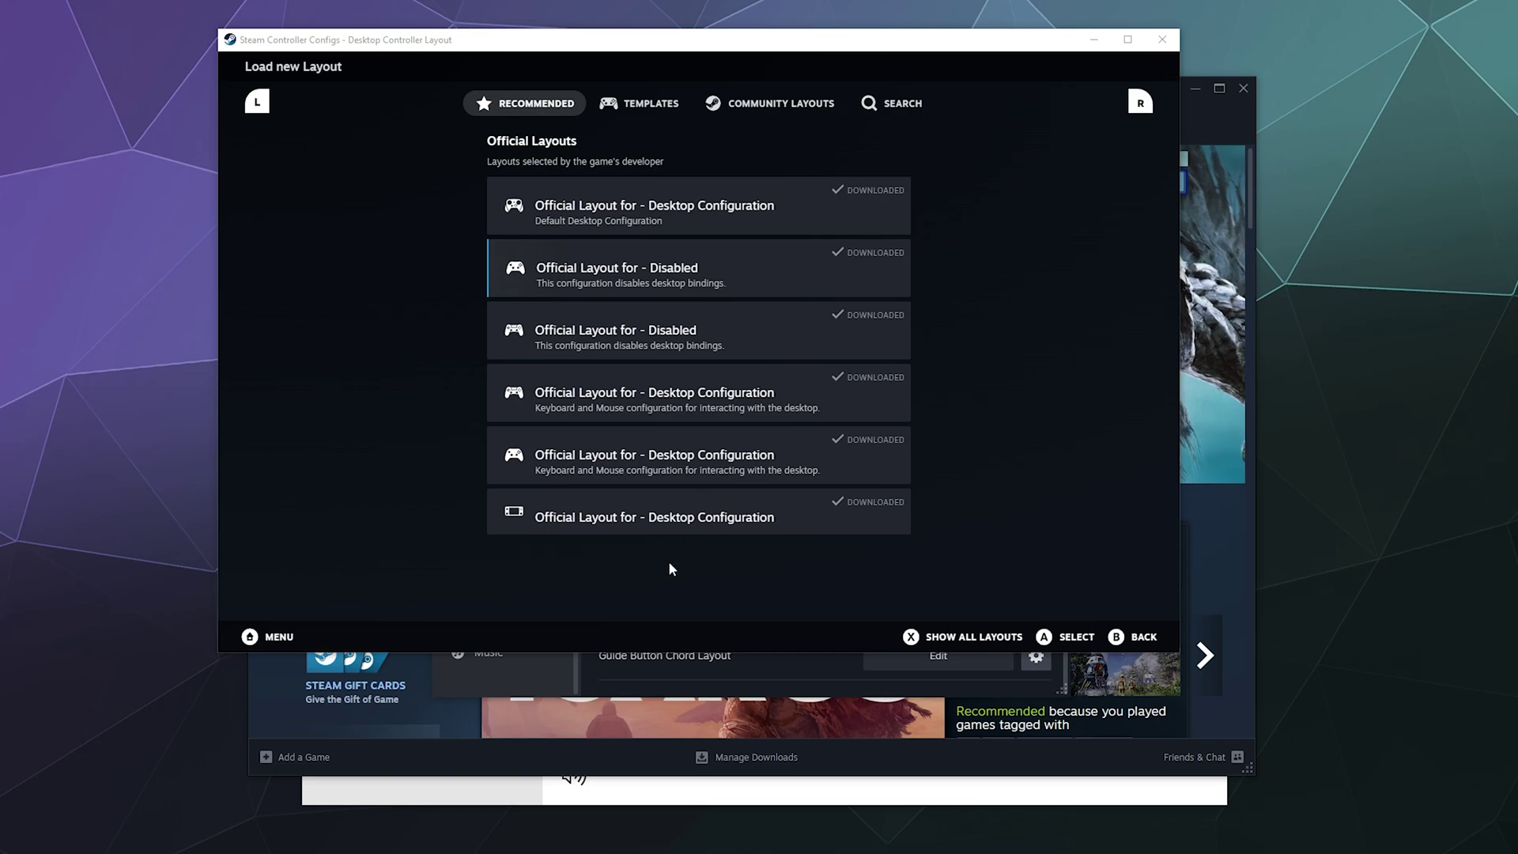
left_click(1161, 39)
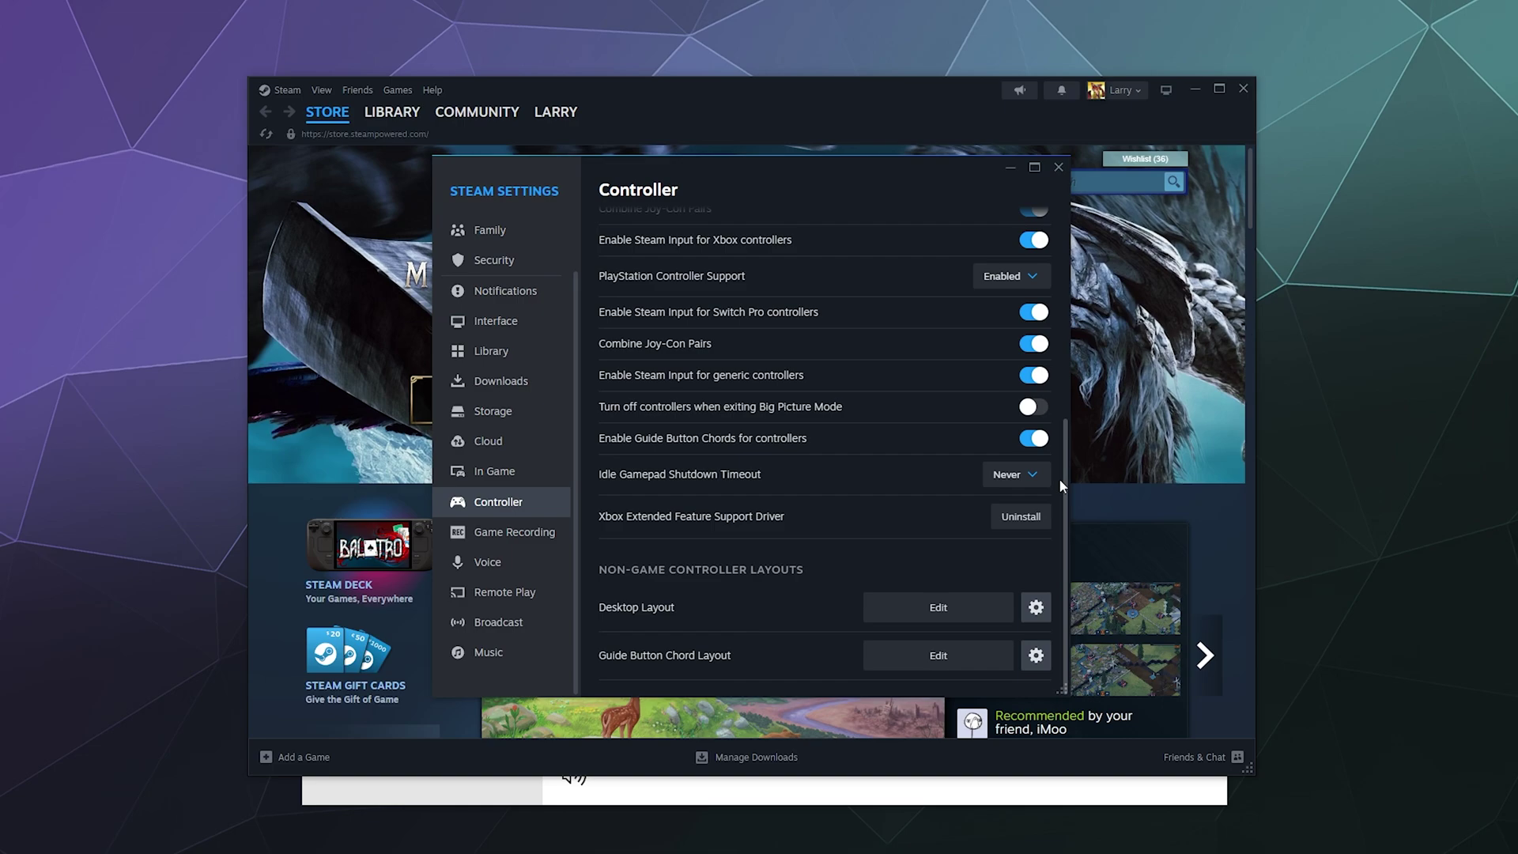
Examine the Idle Gamepad Shutdown Timeout choices without changing them, and review the Joy-Con and external gamepad options on the Controller page.
left_click(1028, 474)
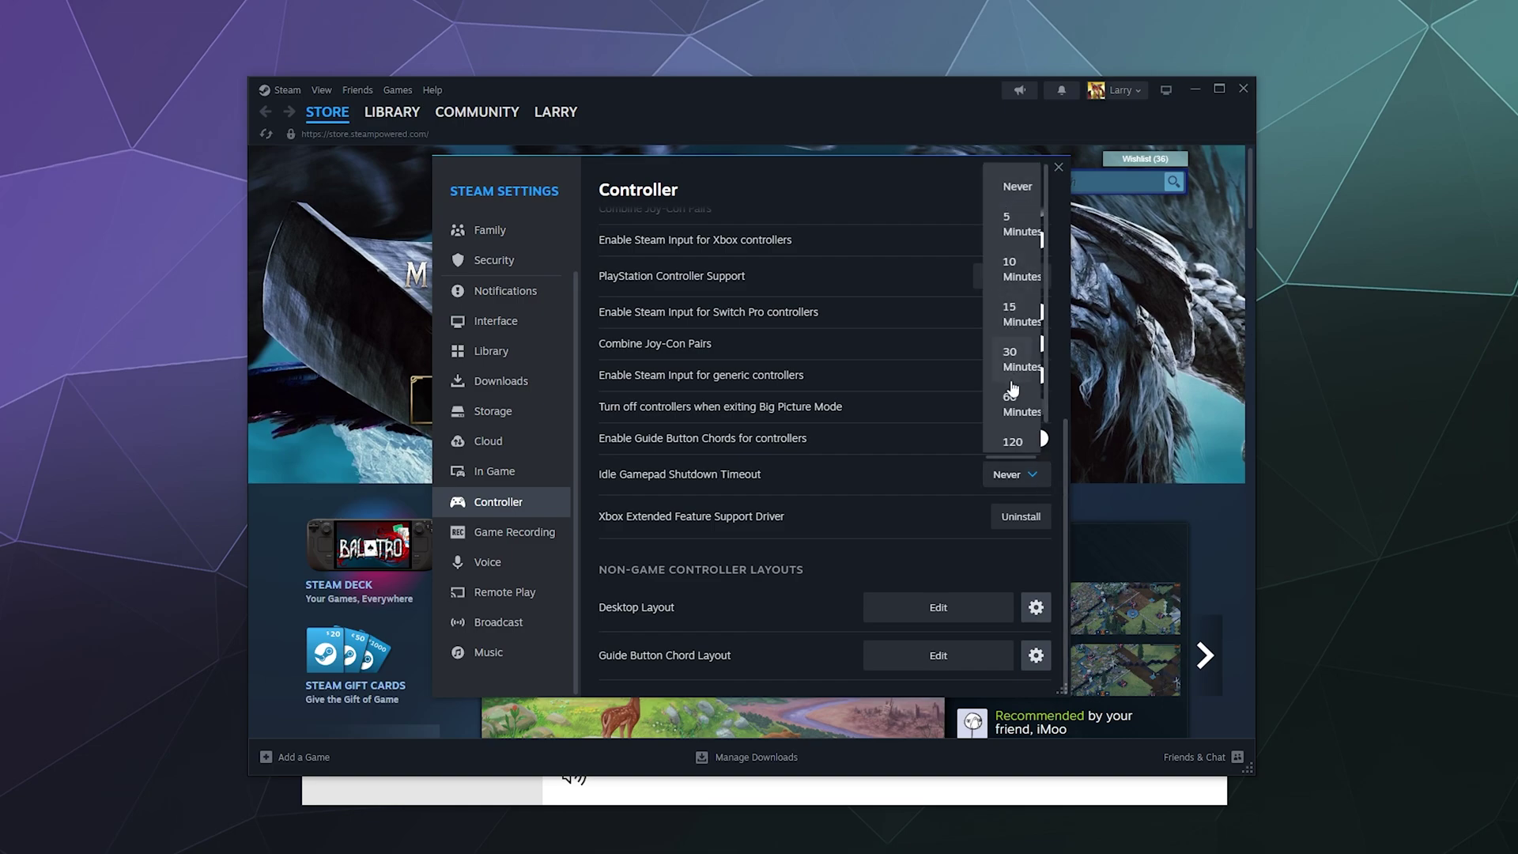
left_click(918, 486)
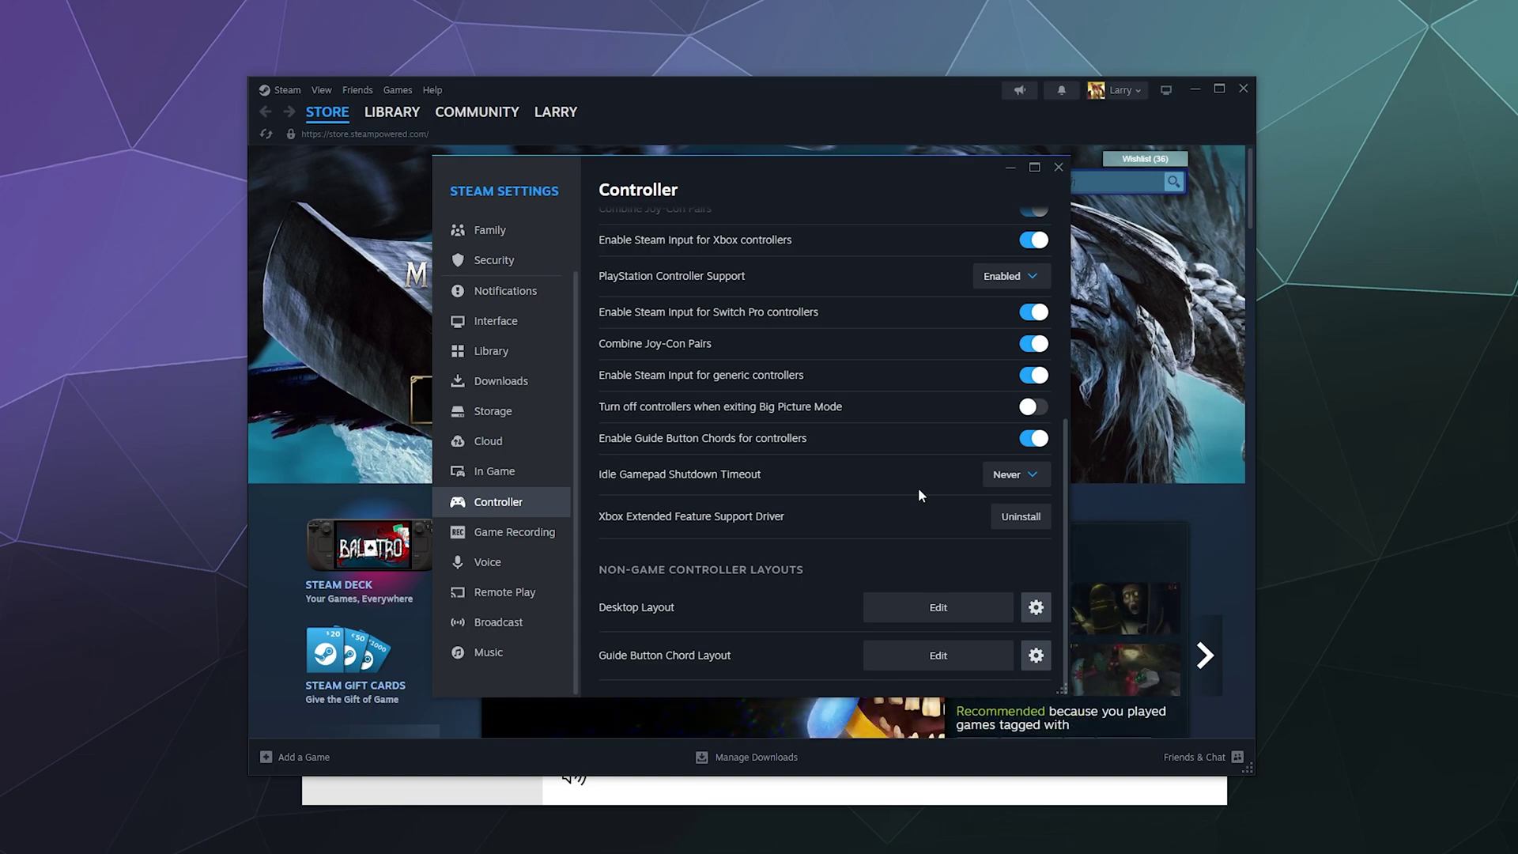
scroll(878, 435, "up", 5)
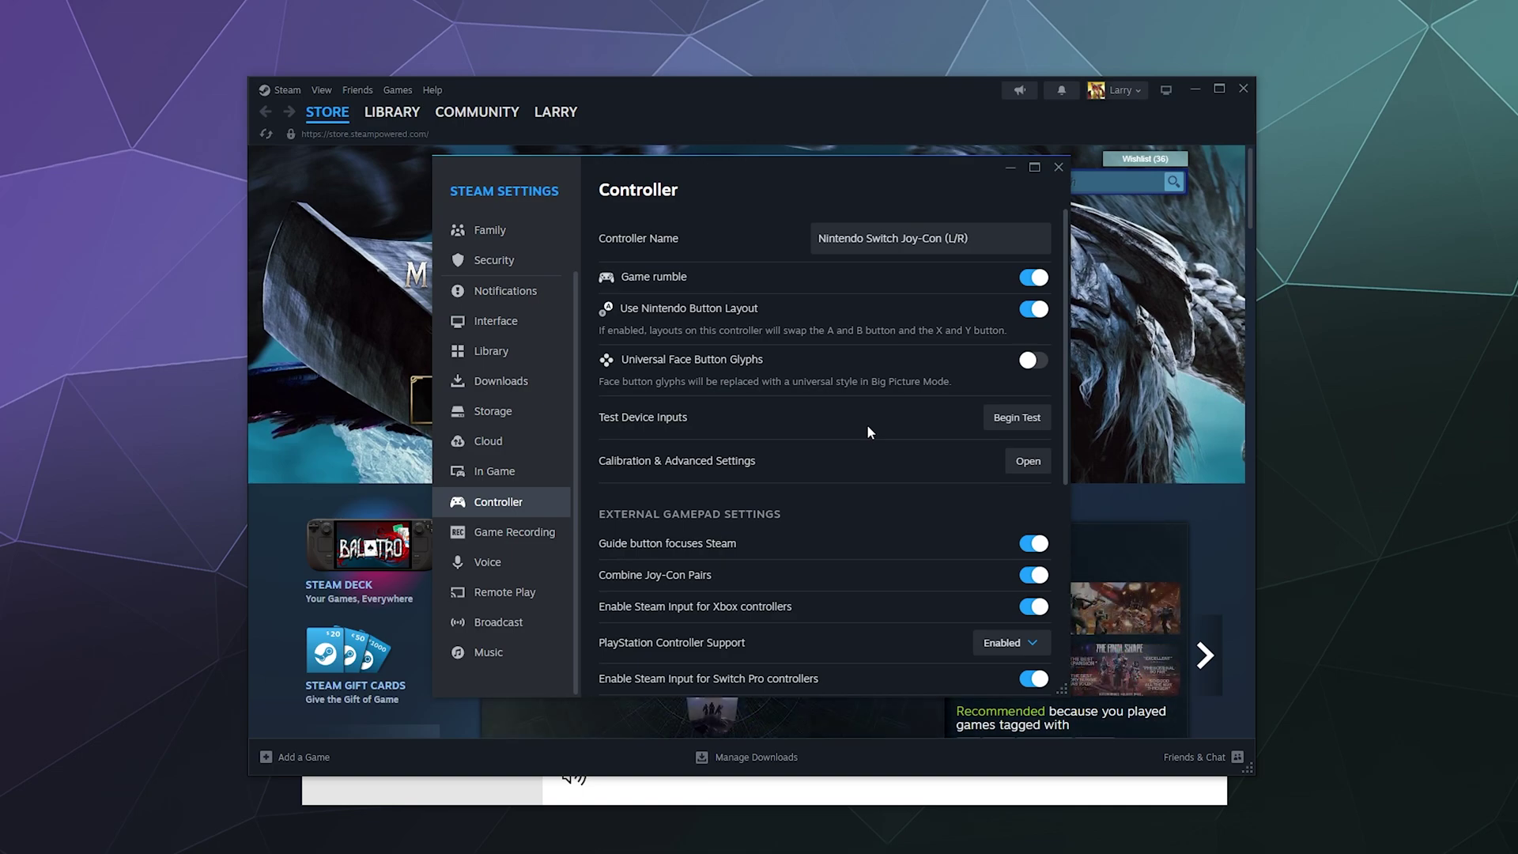
scroll(866, 424, "down", 5)
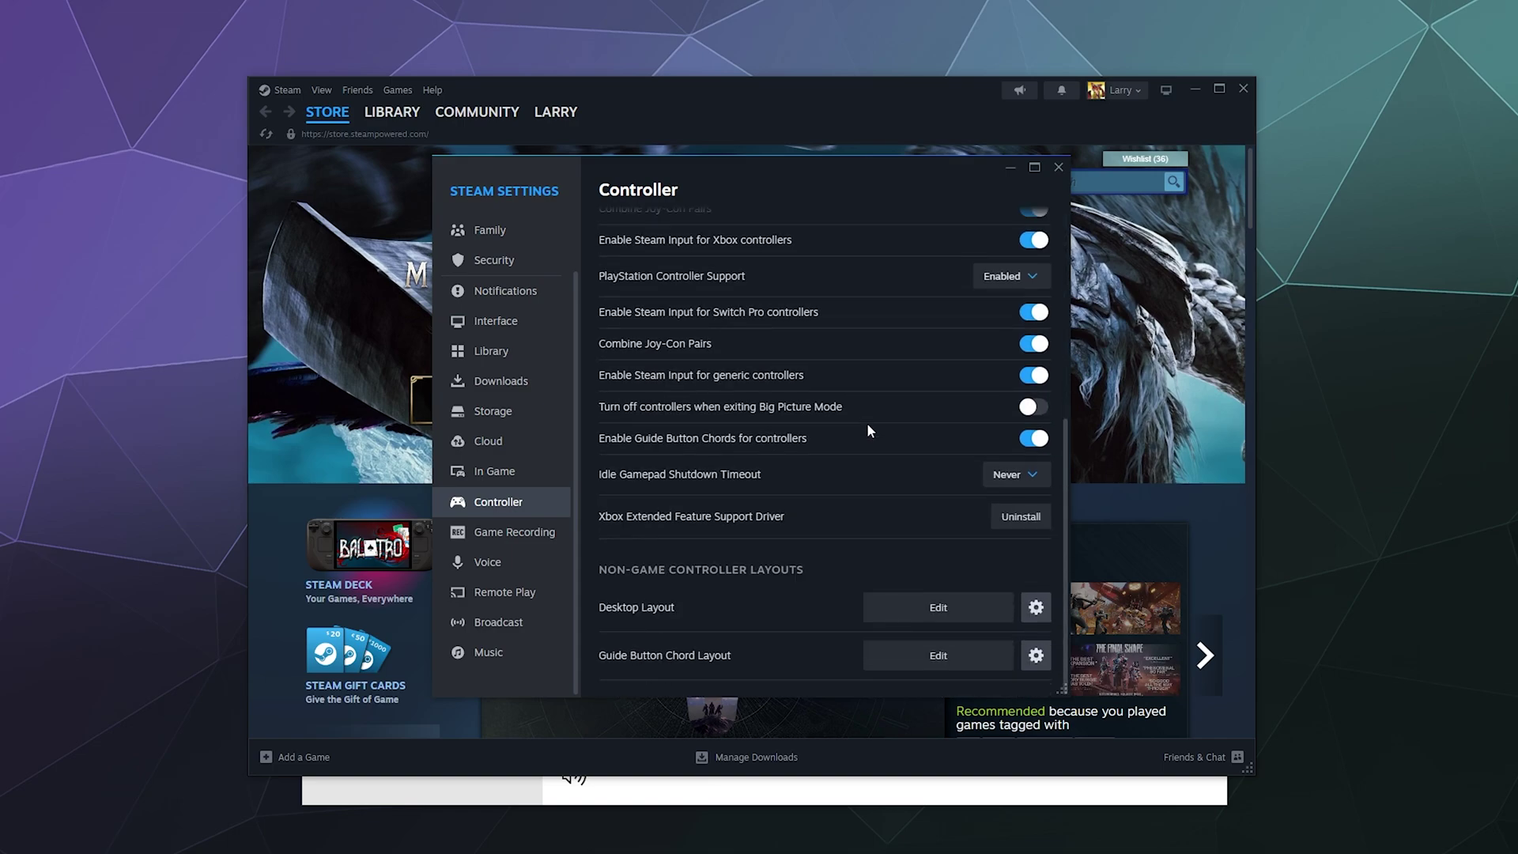
scroll(867, 430, "up", 3)
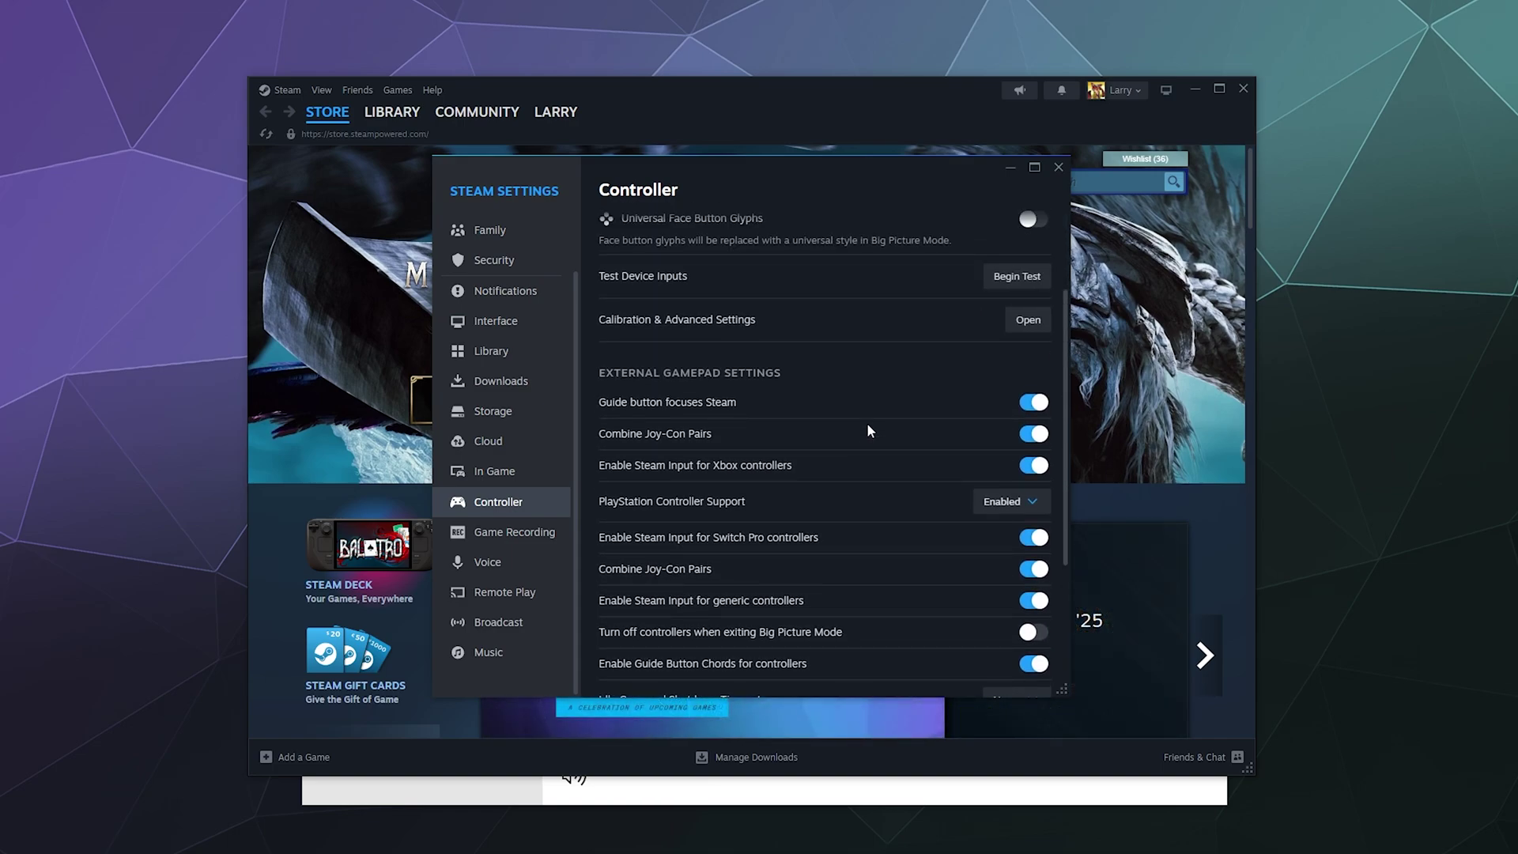
scroll(867, 427, "up", 3)
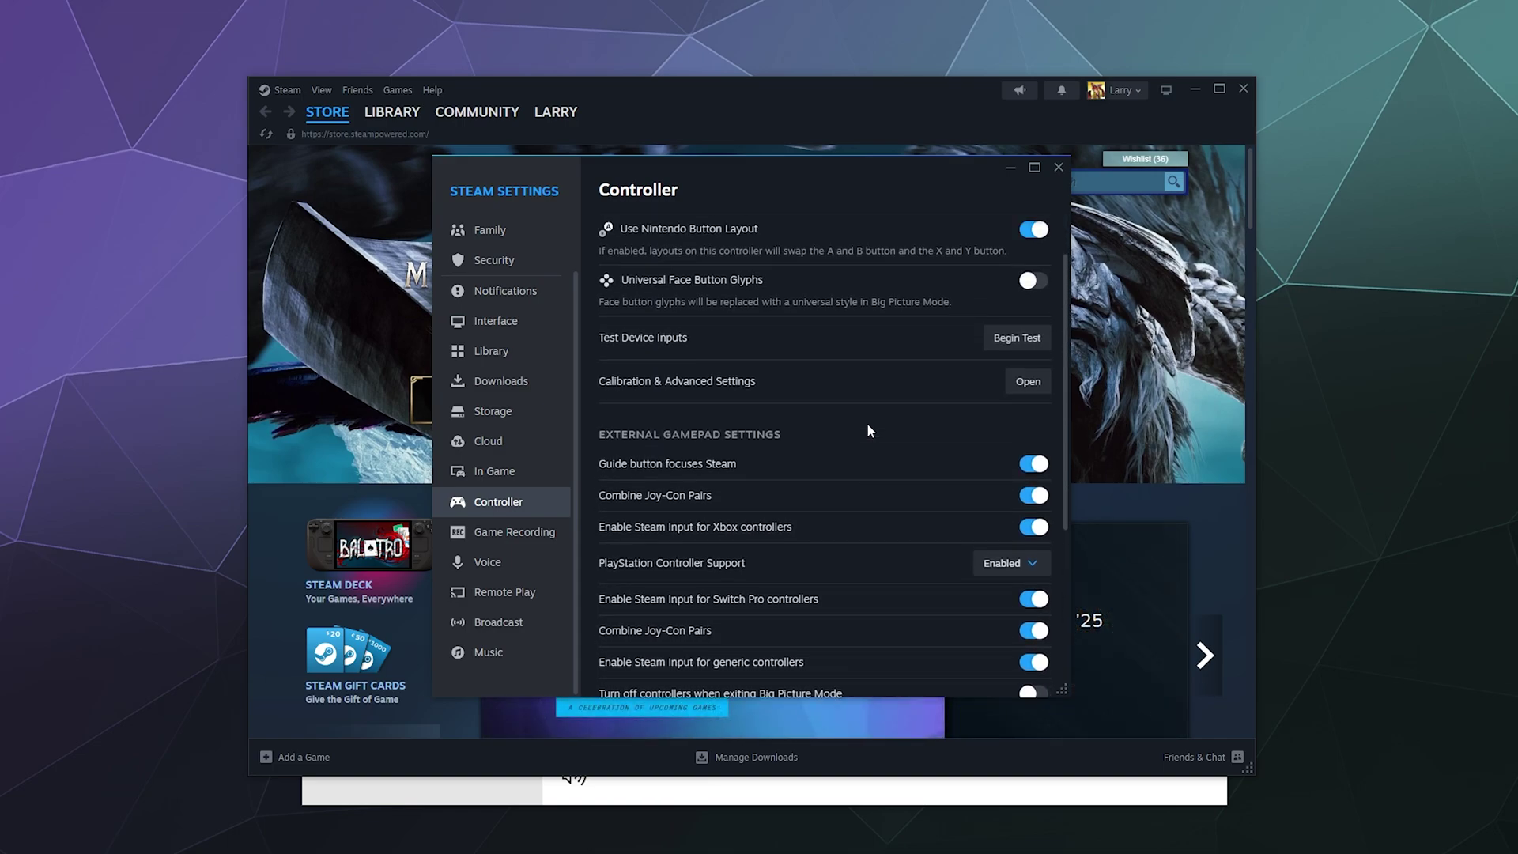
scroll(867, 427, "down", 3)
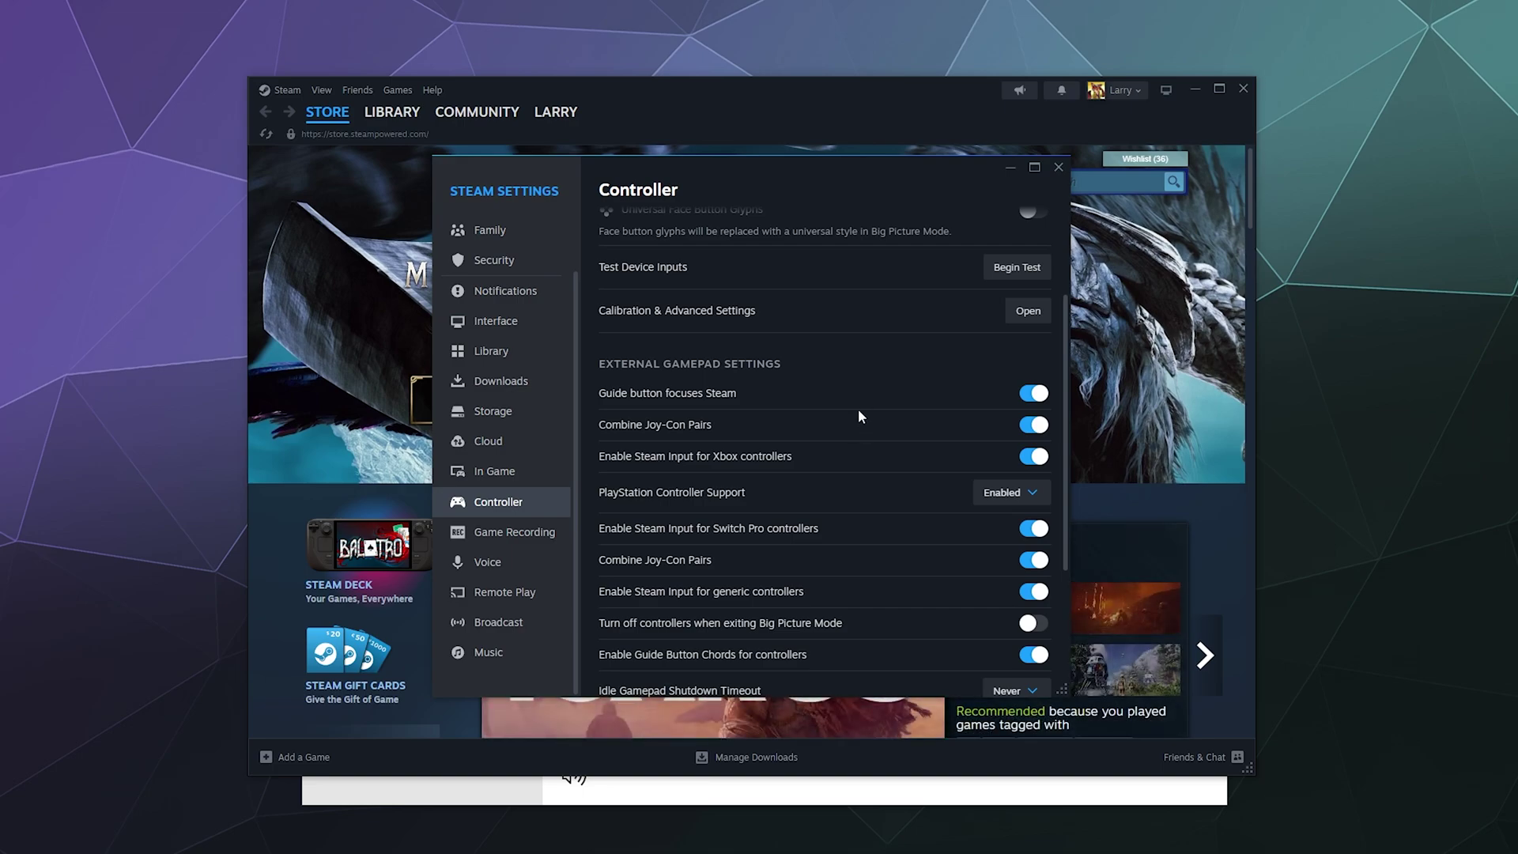
scroll(857, 410, "down", 3)
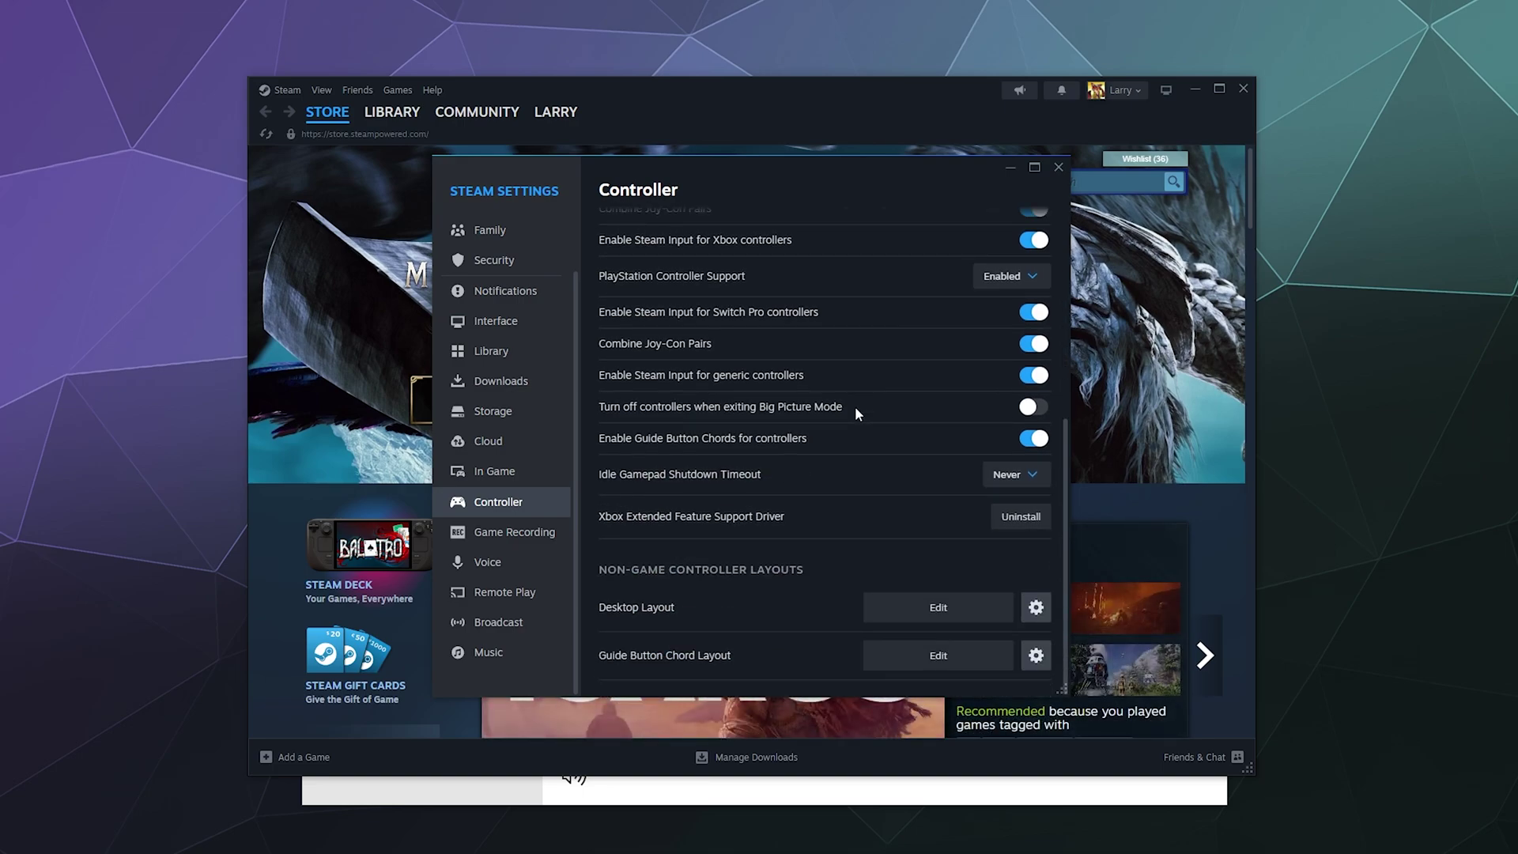
scroll(854, 438, "up", 5)
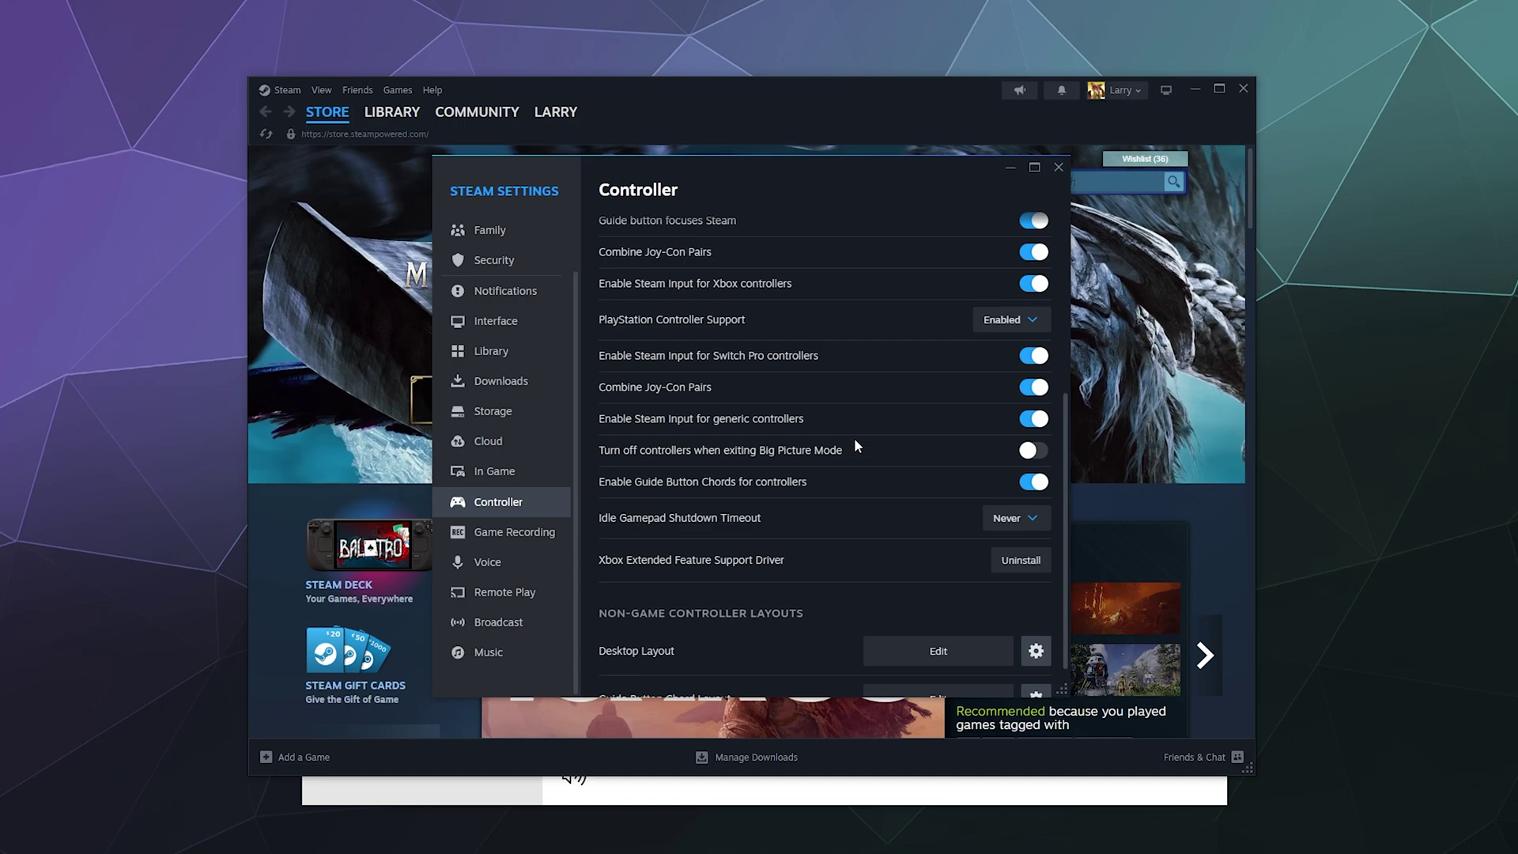
scroll(853, 438, "down", 4)
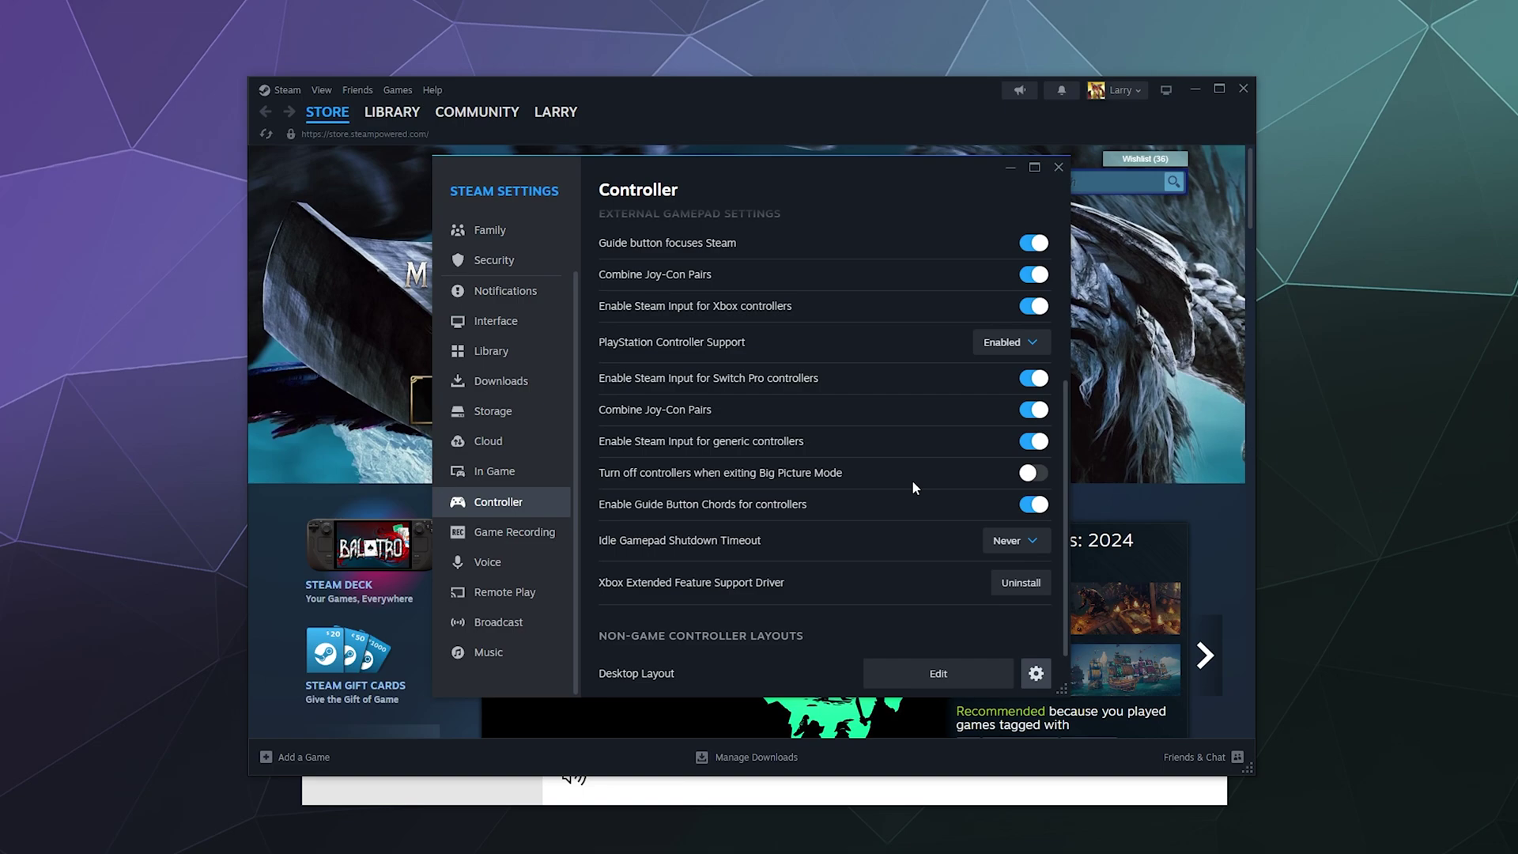
scroll(915, 488, "up", 4)
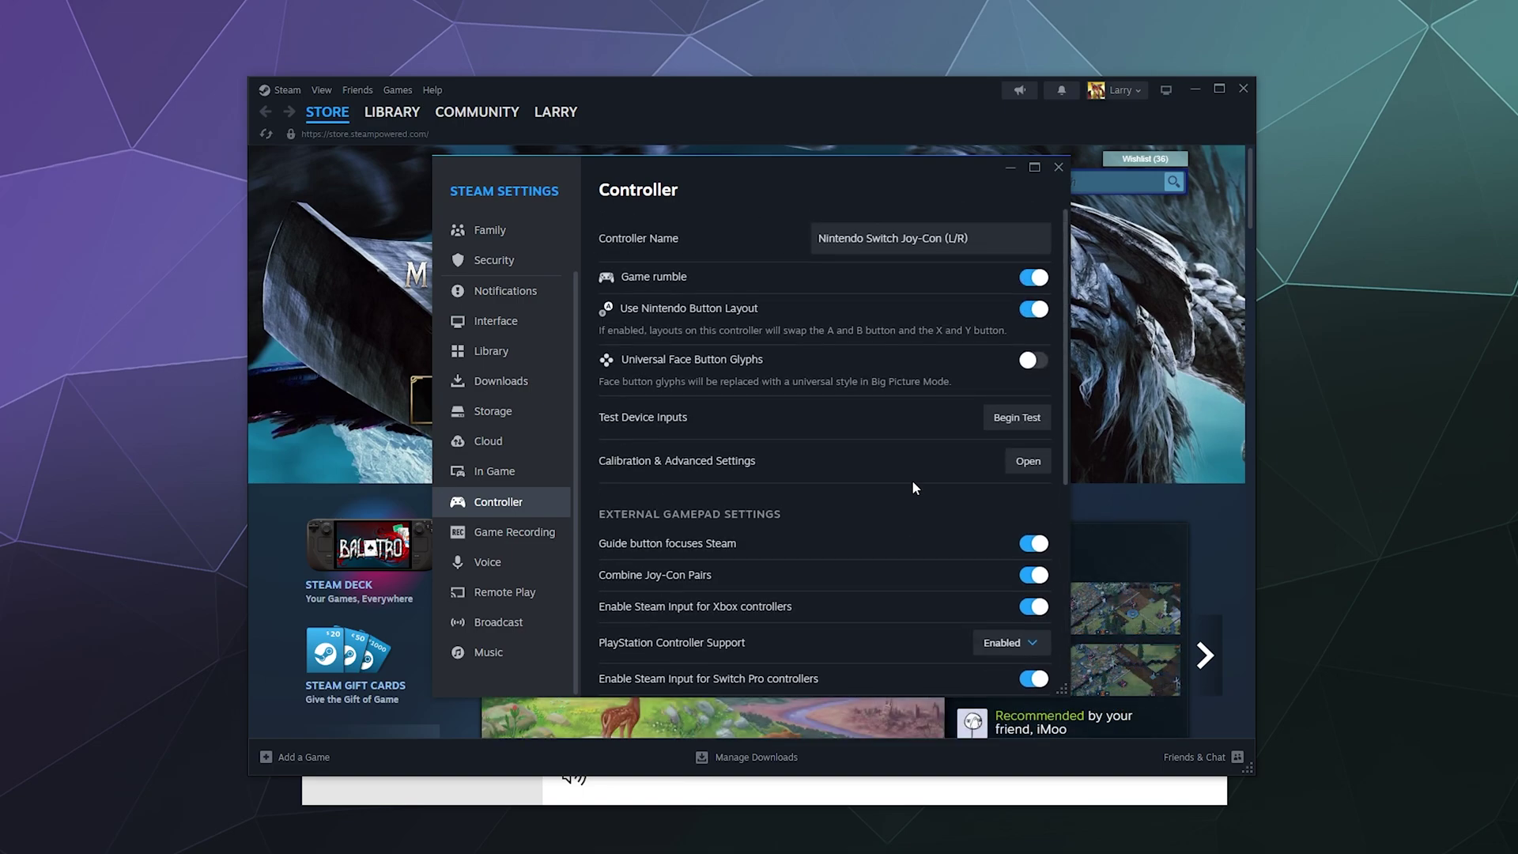